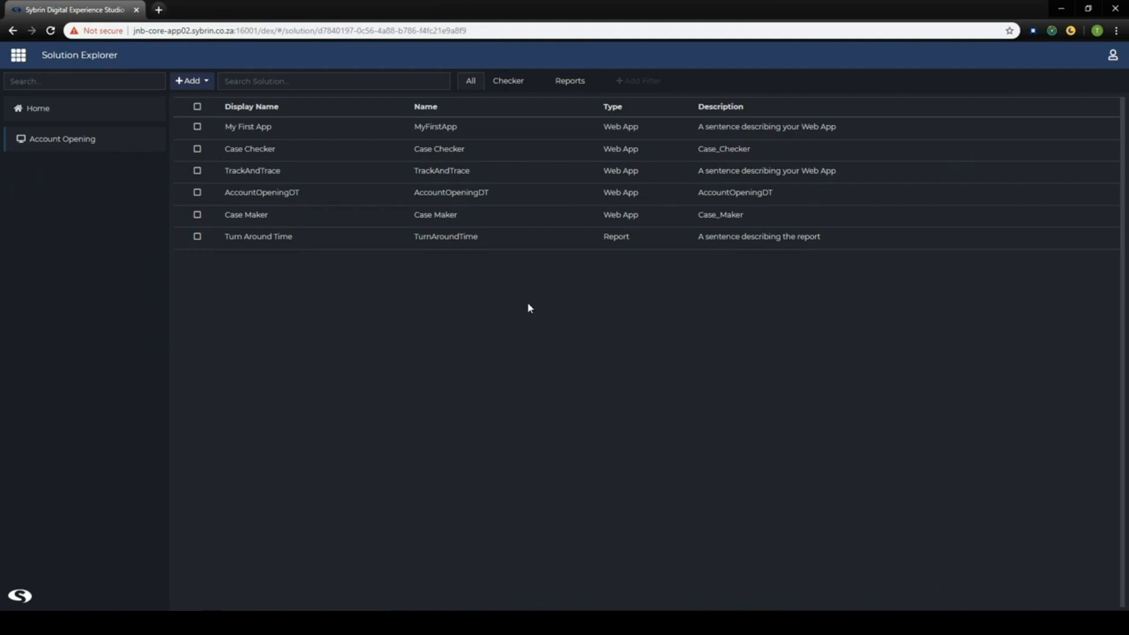
- Add the existing themes Dark Cyan Desktop, Dark Red Desktop and Dark Desktop Theme to the Account Opening solution
right_click(414, 178)
left_click(255, 277)
left_click(208, 87)
left_click(196, 122)
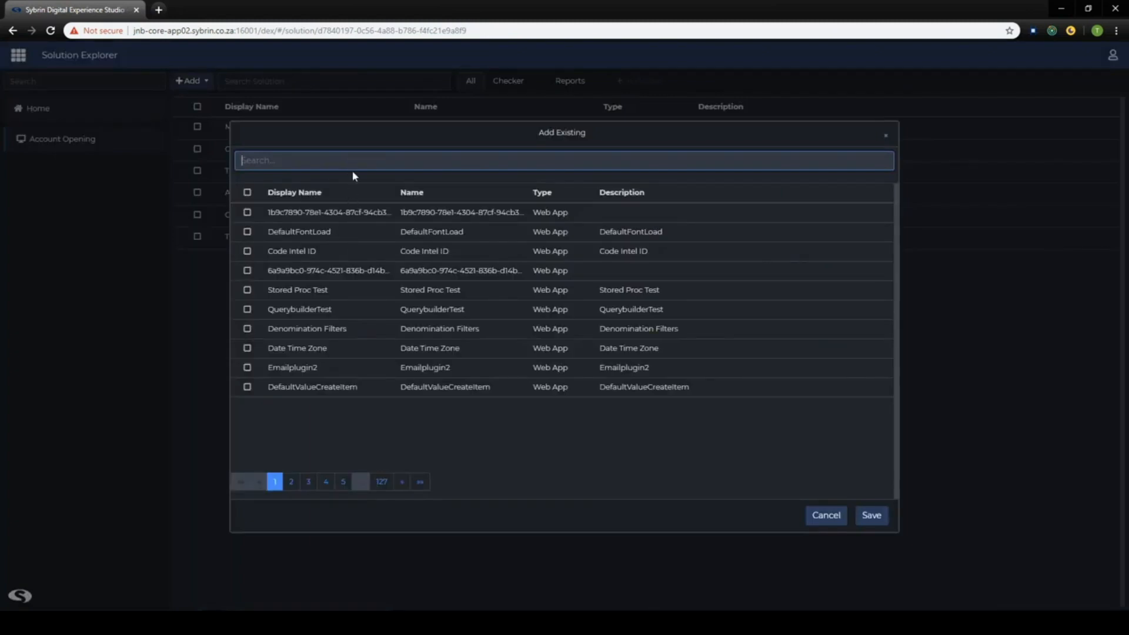
type("De")
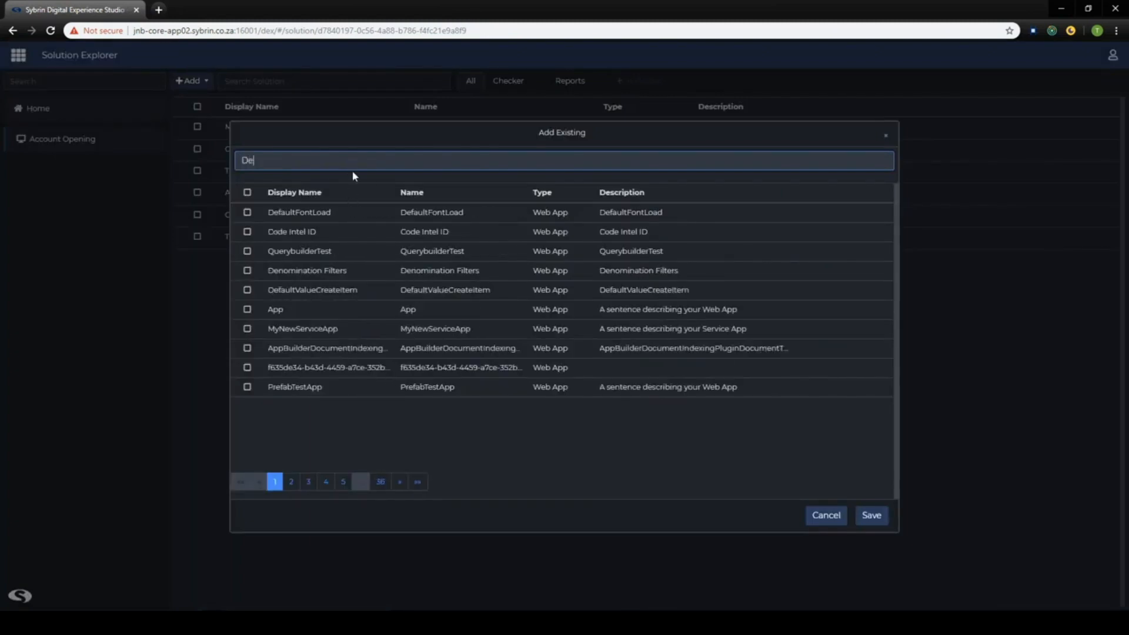
type("sktop")
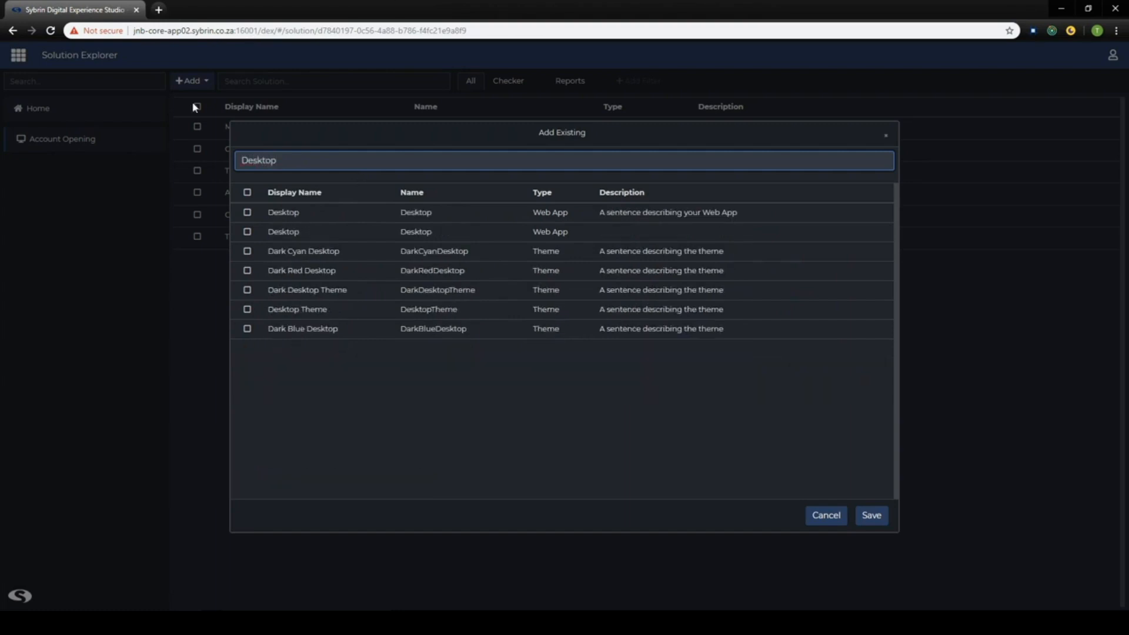
left_click(246, 252)
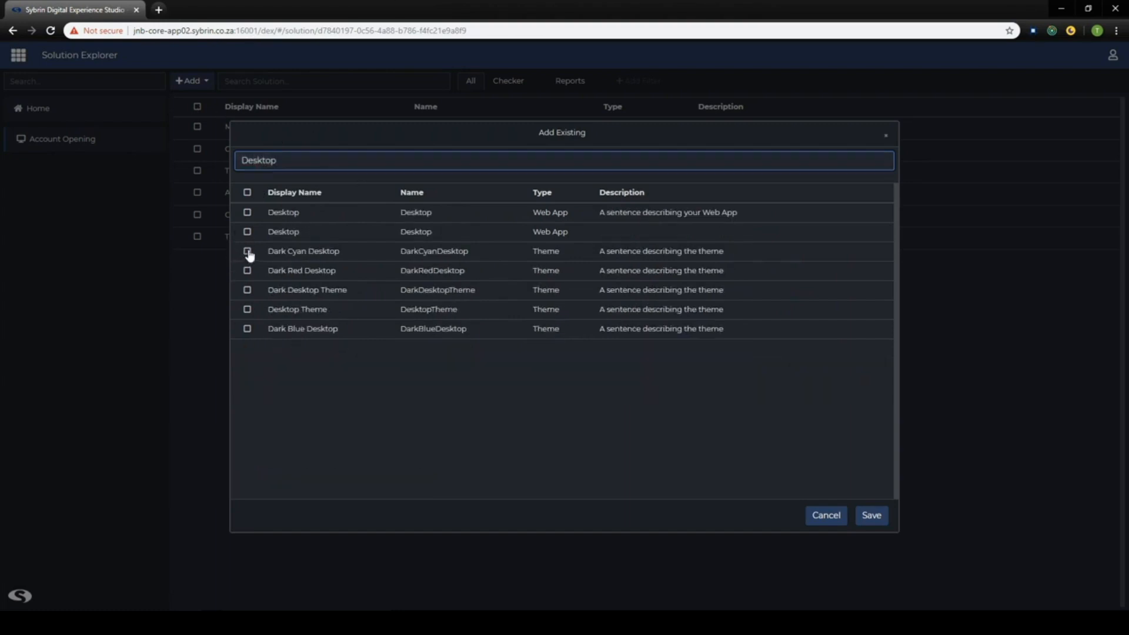
left_click(246, 272)
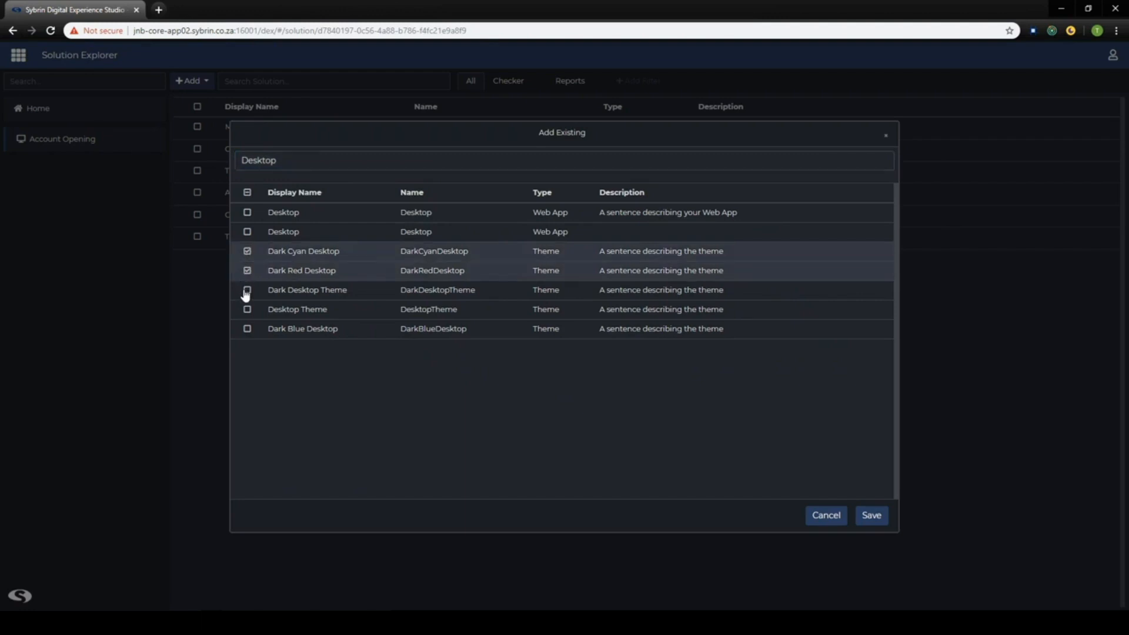
left_click(247, 292)
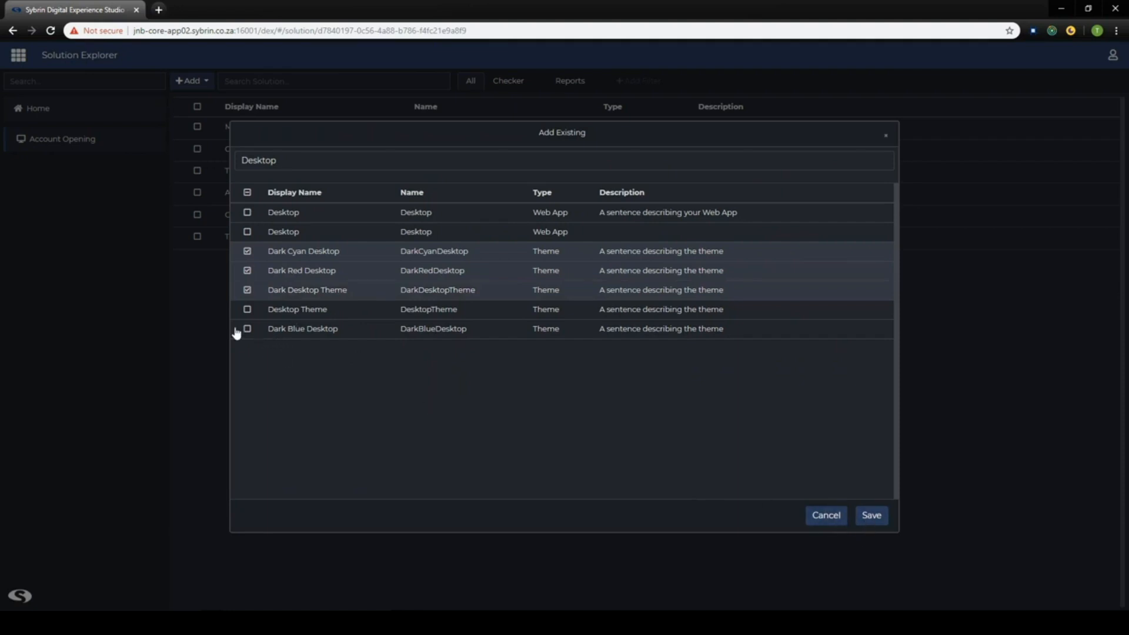
left_click(873, 515)
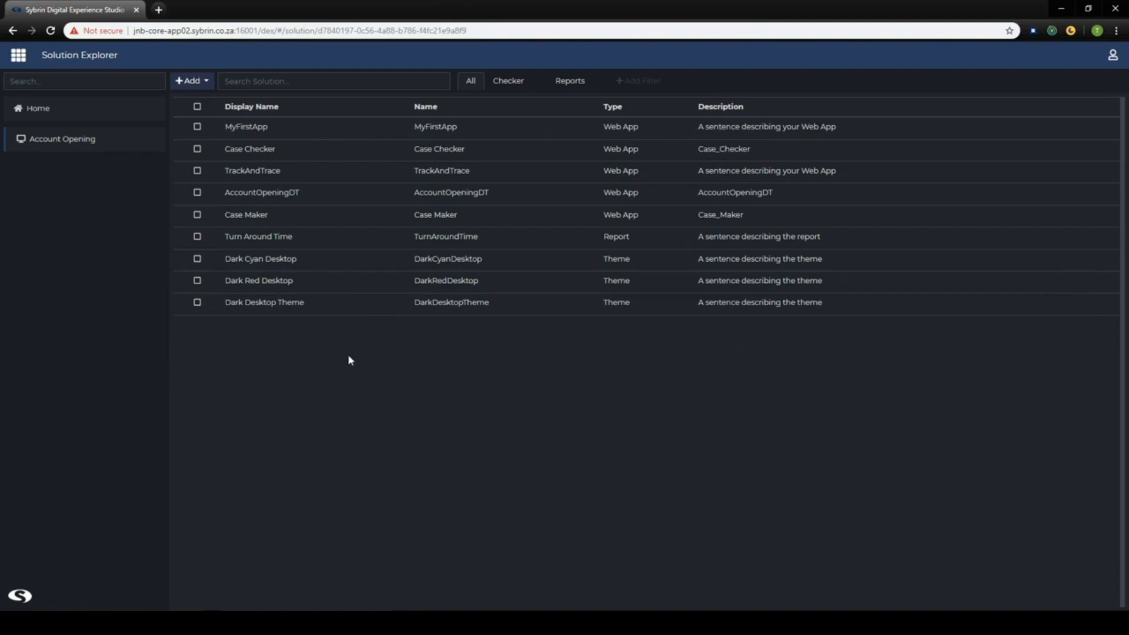
- Open the AccountOpeningDT web app for editing and display its Case Opening page
double_click(271, 198)
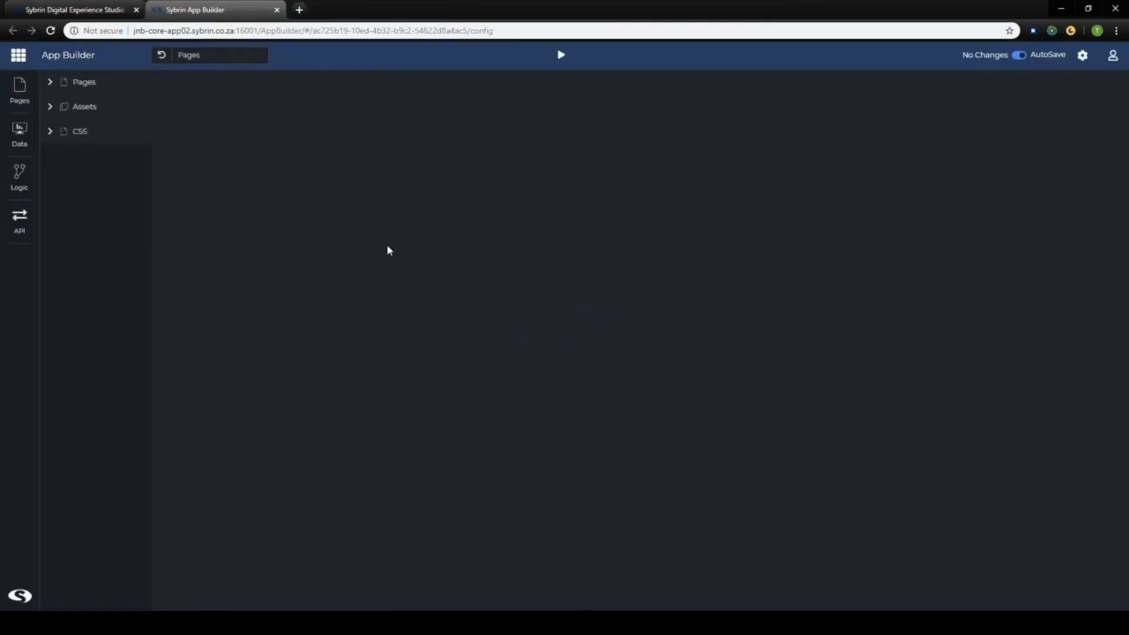
left_click(101, 85)
left_click(95, 181)
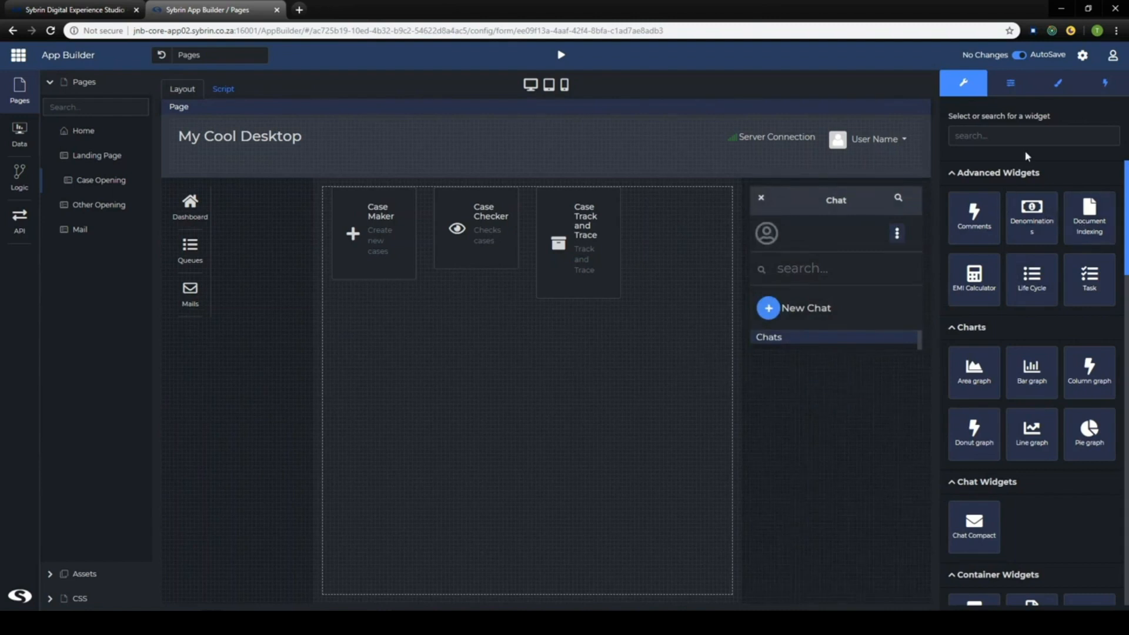
- Enable a custom theme in the application settings and choose Dark Cyan Desktop
left_click(1081, 58)
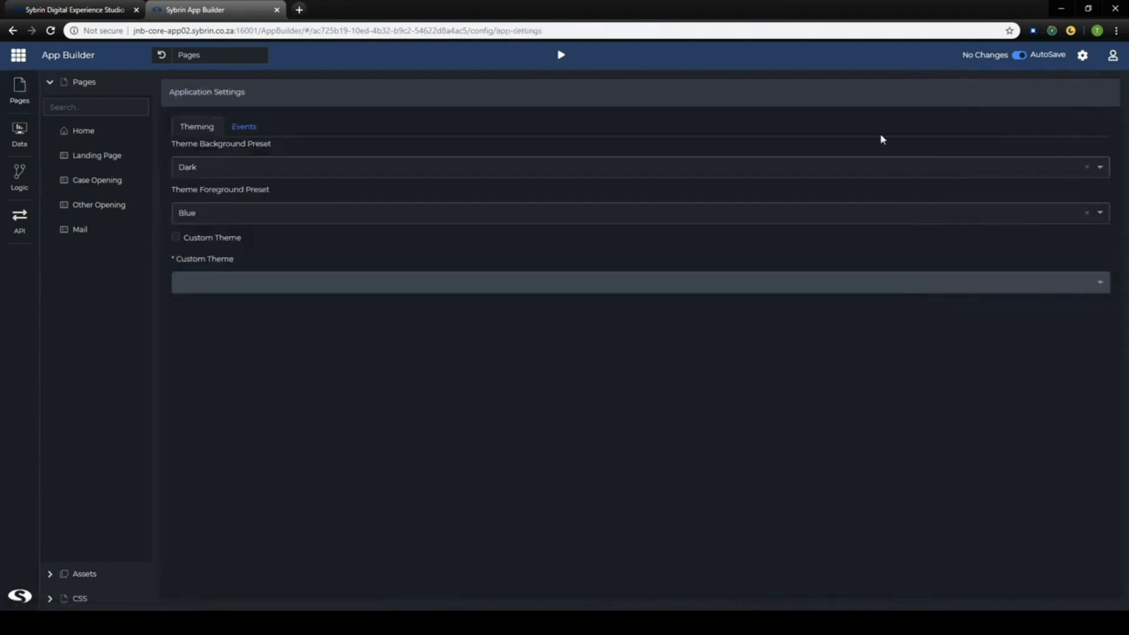
left_click(240, 241)
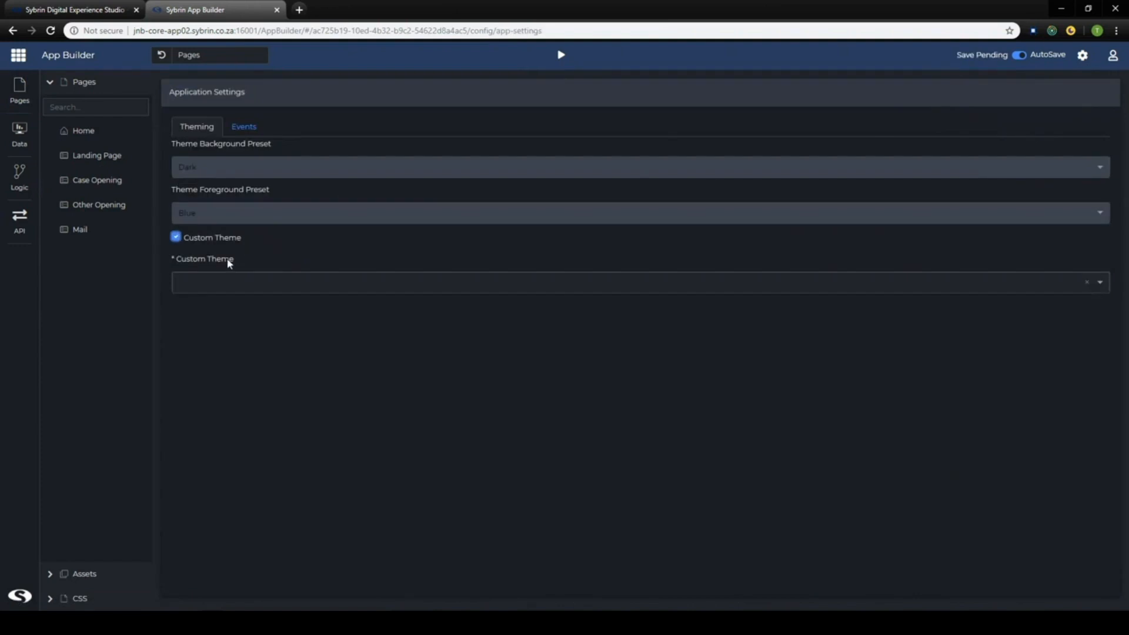
left_click(218, 280)
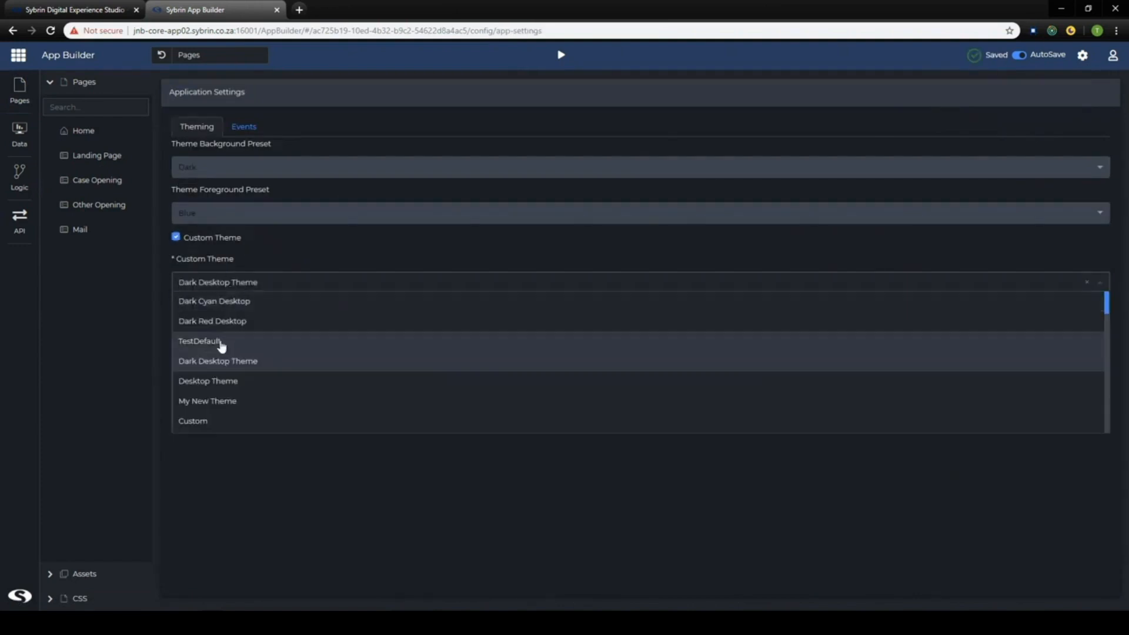
left_click(236, 305)
- Return to the Case Opening page, run the app to check its theme, and close the preview
left_click(108, 180)
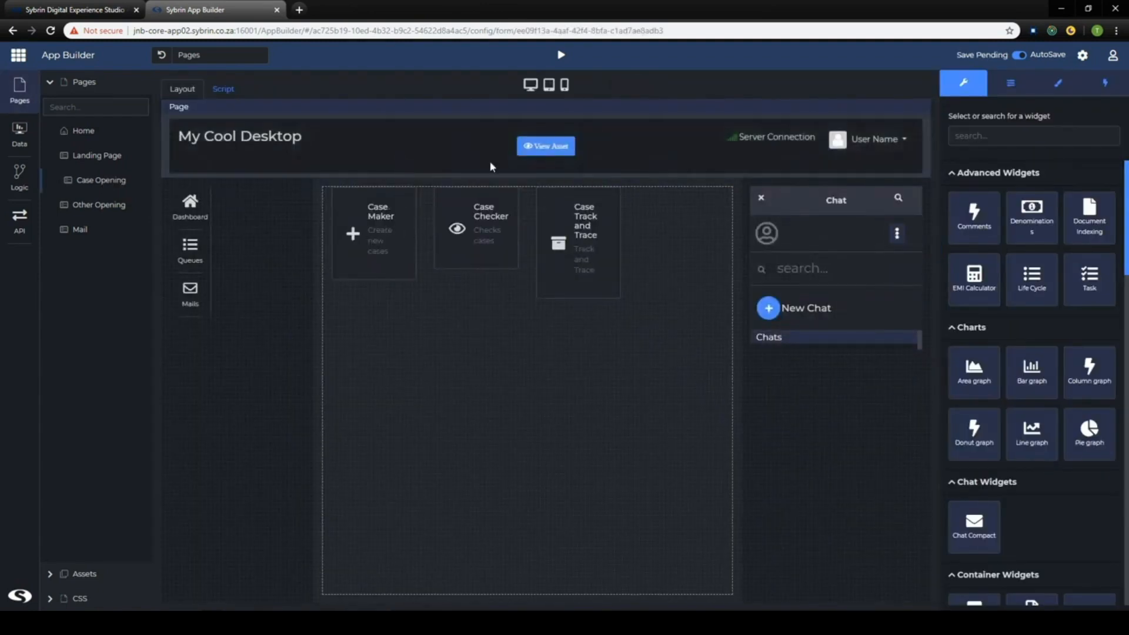
left_click(561, 57)
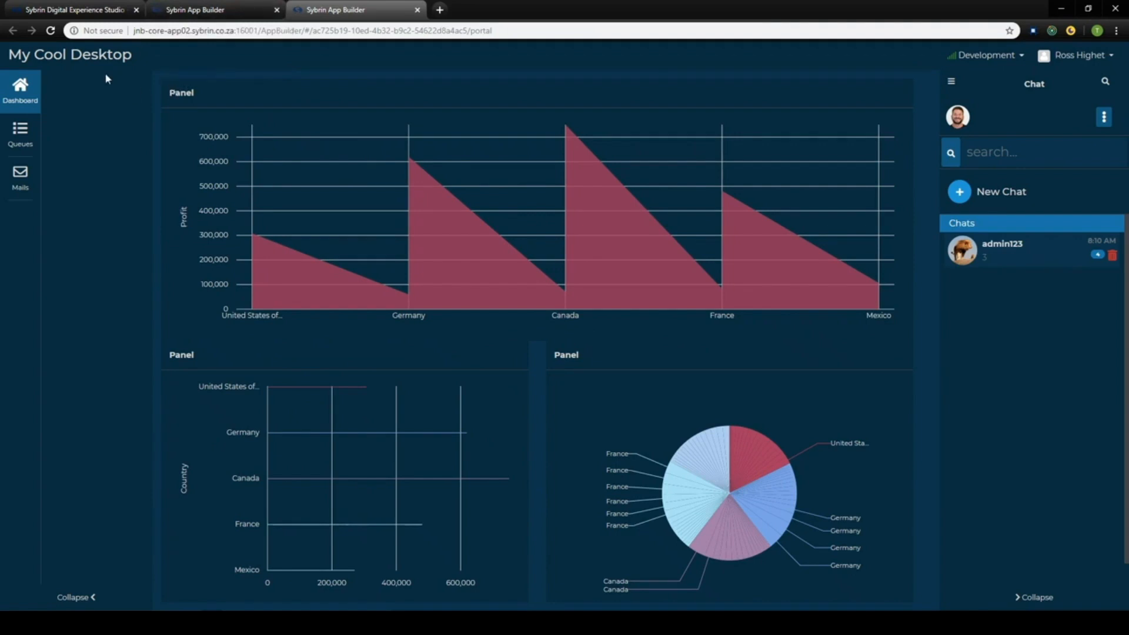
middle_click(302, 16)
- Change the app's custom theme to Dark Red Desktop and save the application settings
left_click(1082, 54)
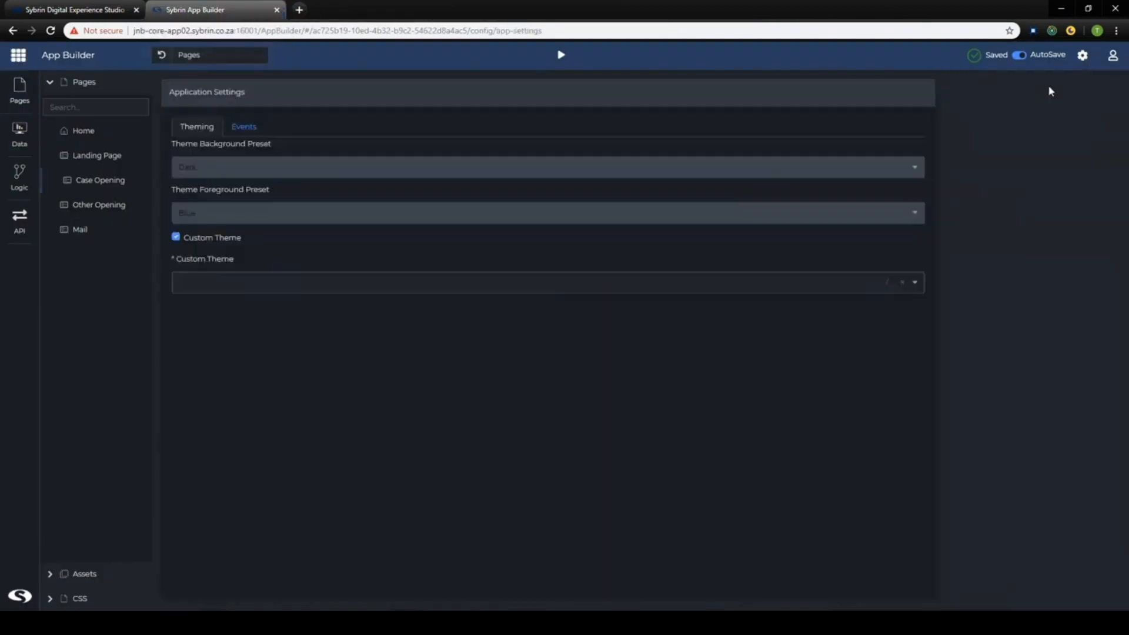
left_click(340, 288)
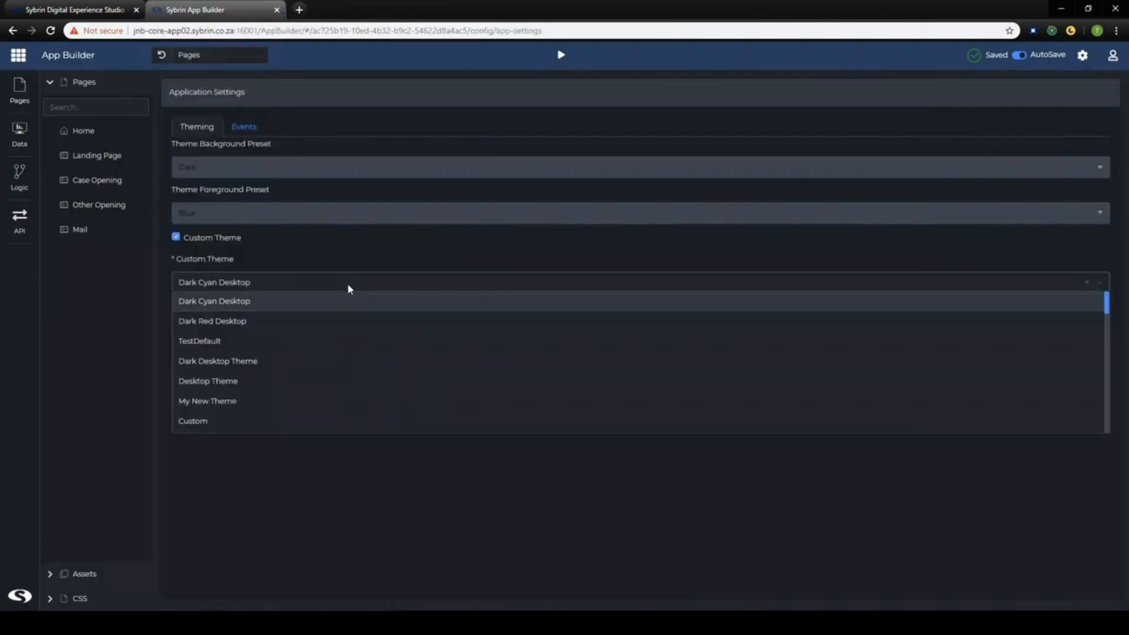
left_click(262, 323)
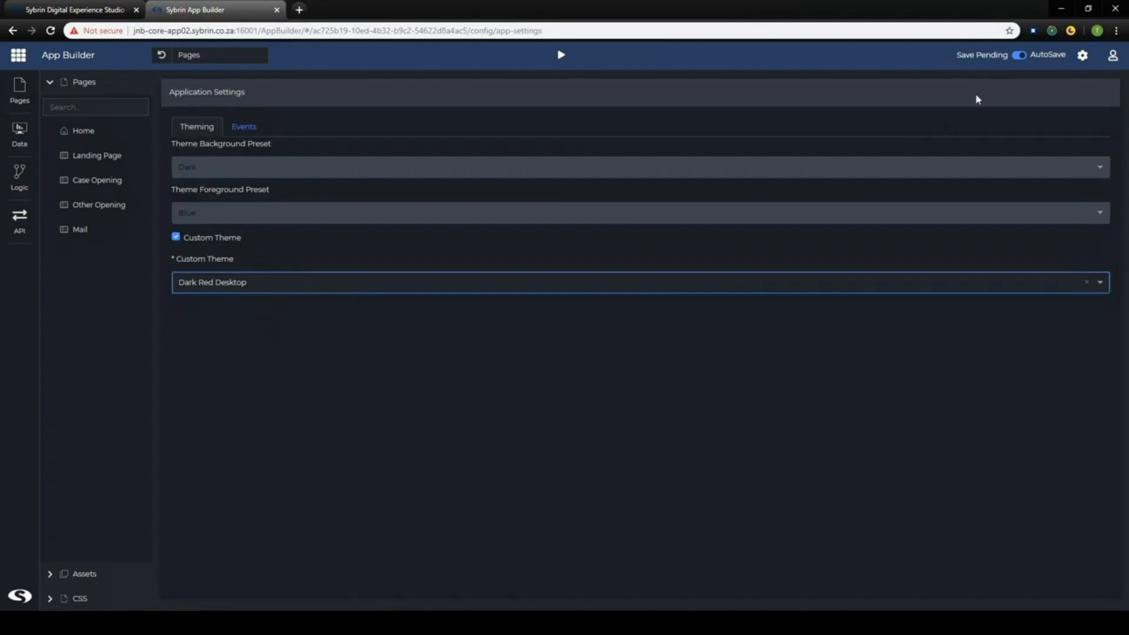
left_click(979, 54)
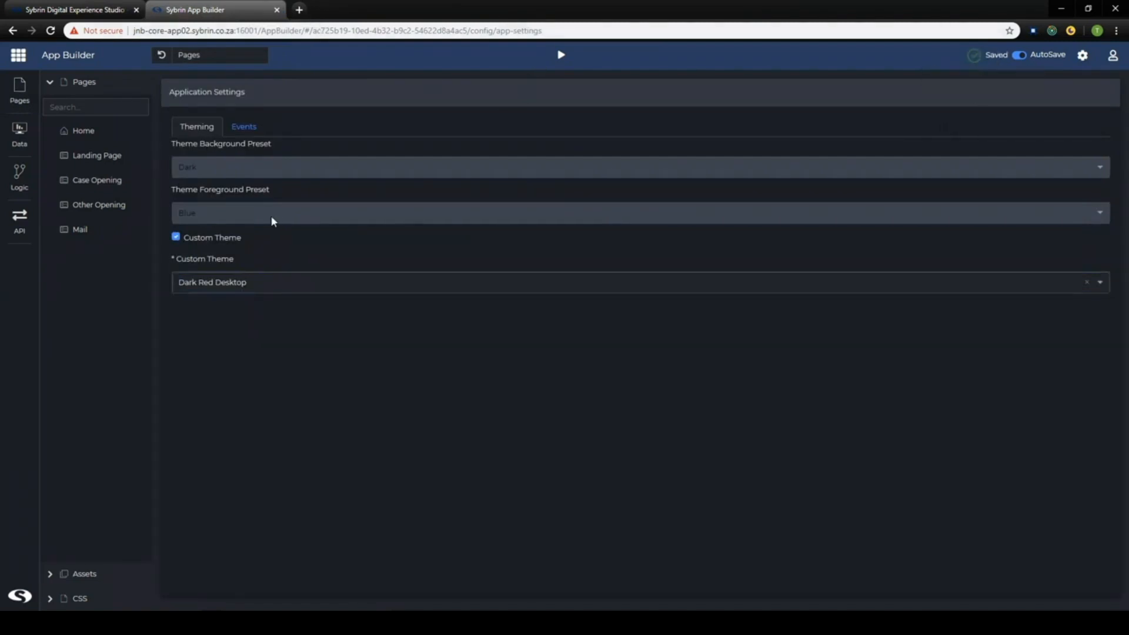
- Set the app's custom theme to Dark Desktop Theme and save the application settings
left_click(264, 281)
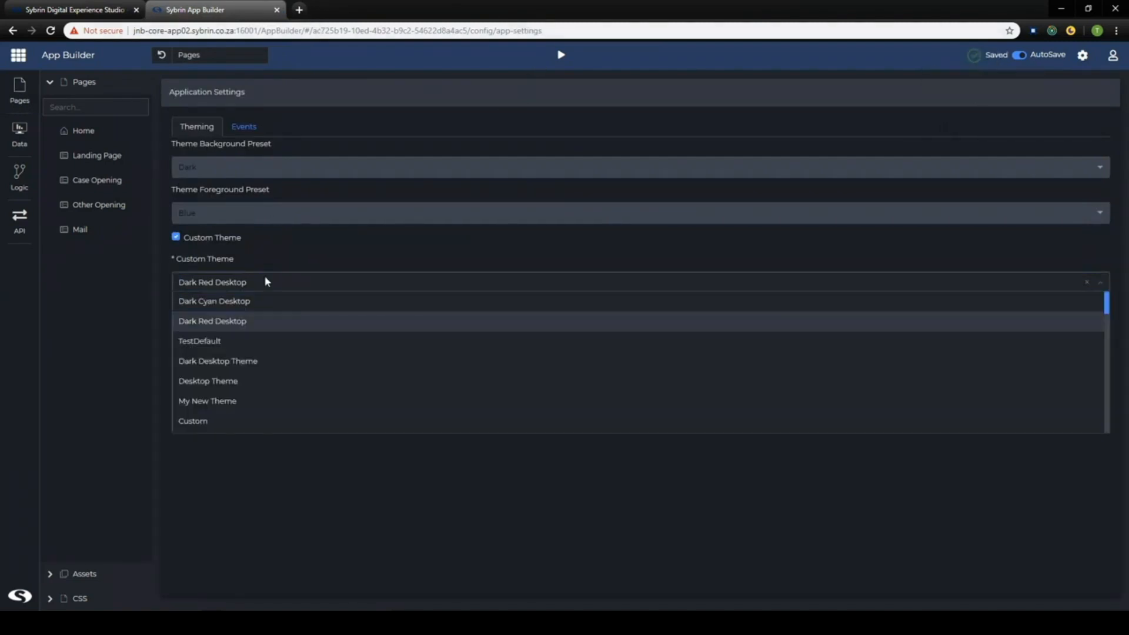
left_click(249, 361)
left_click(977, 56)
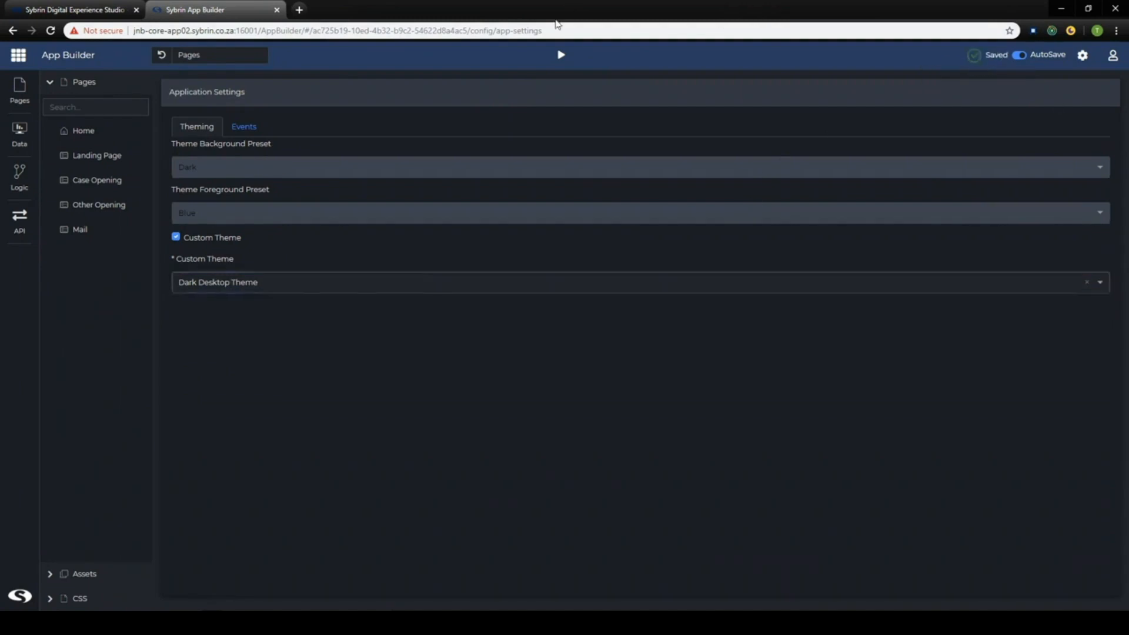
- Run the app to check its dashboard and Mails page, and close both the preview and the app editor
left_click(561, 55)
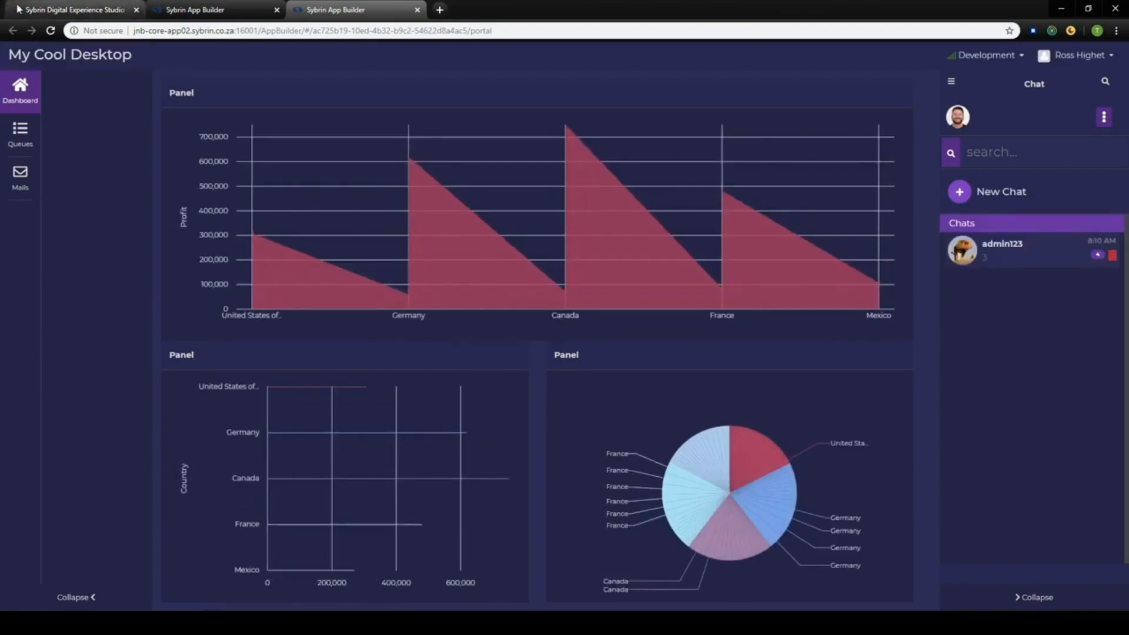
left_click(19, 181)
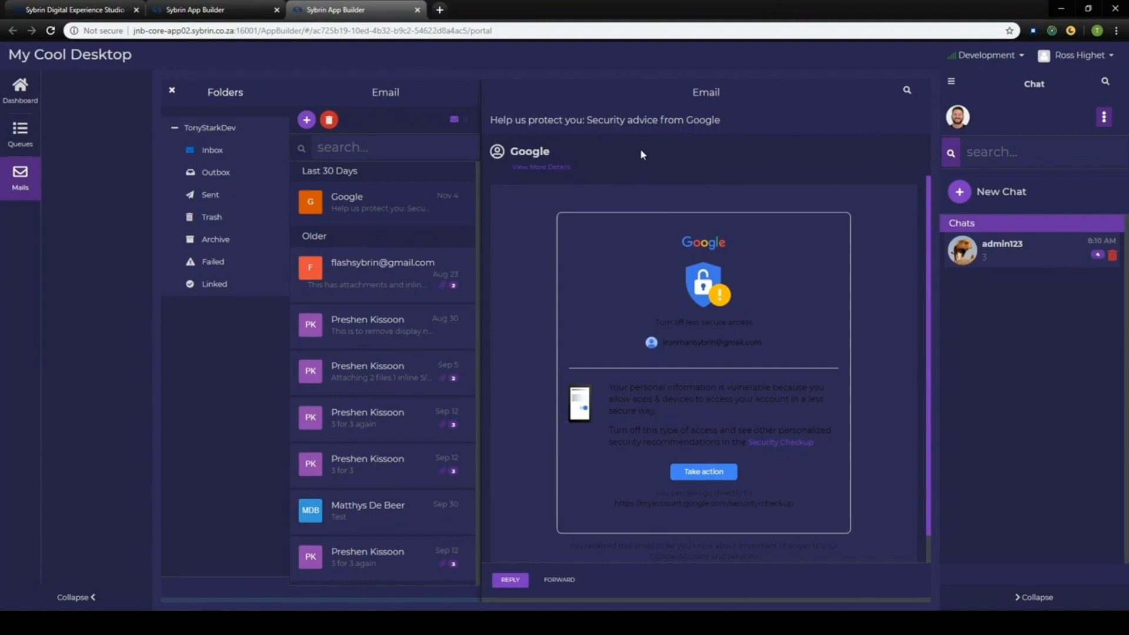
middle_click(345, 16)
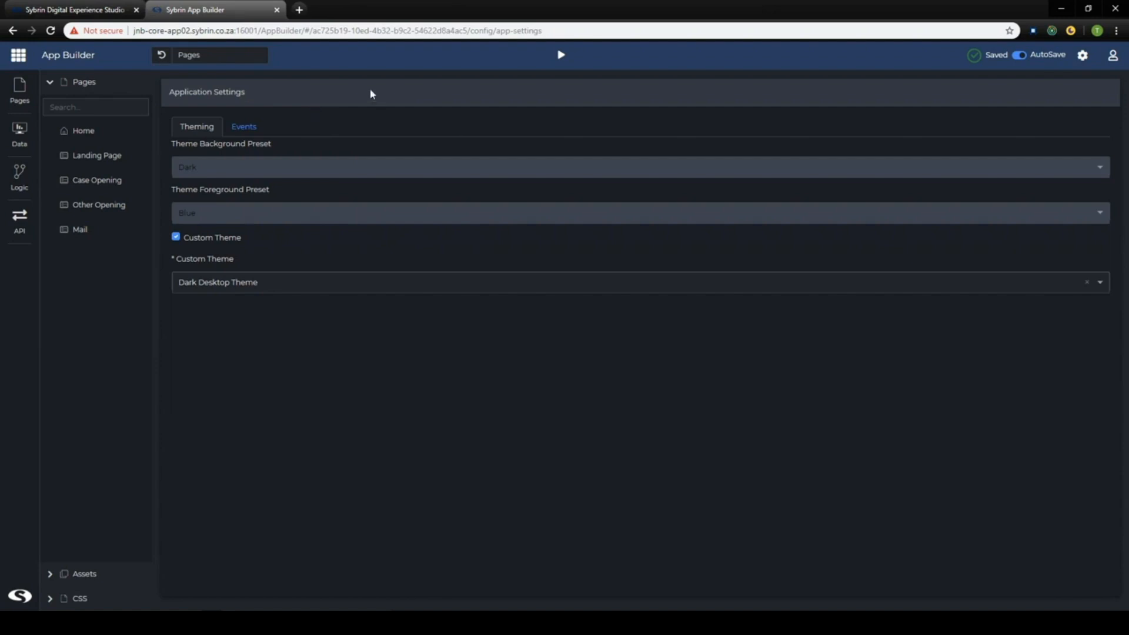
left_click(277, 9)
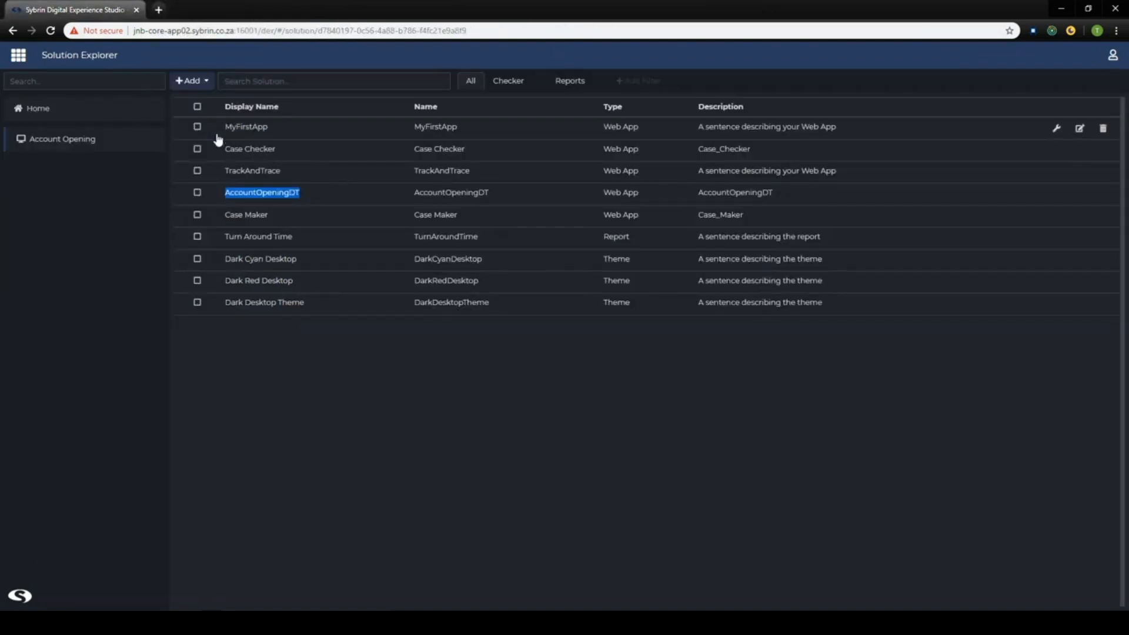
- Create a new theme with the display name Desktop Additional in the Account Opening solution and save it
left_click(193, 83)
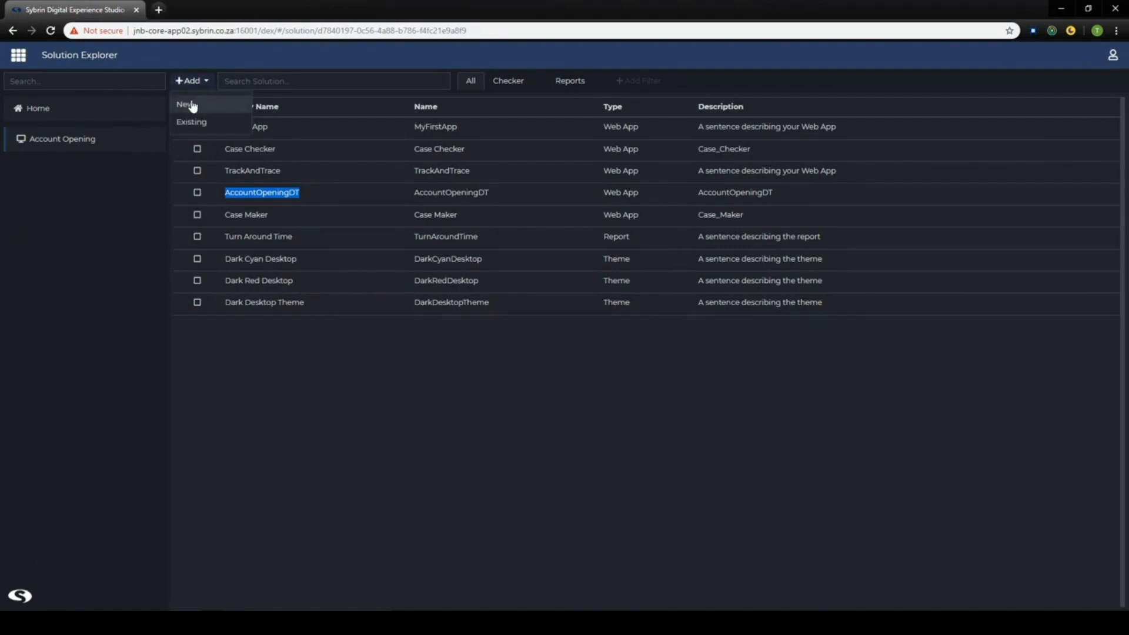
left_click(189, 105)
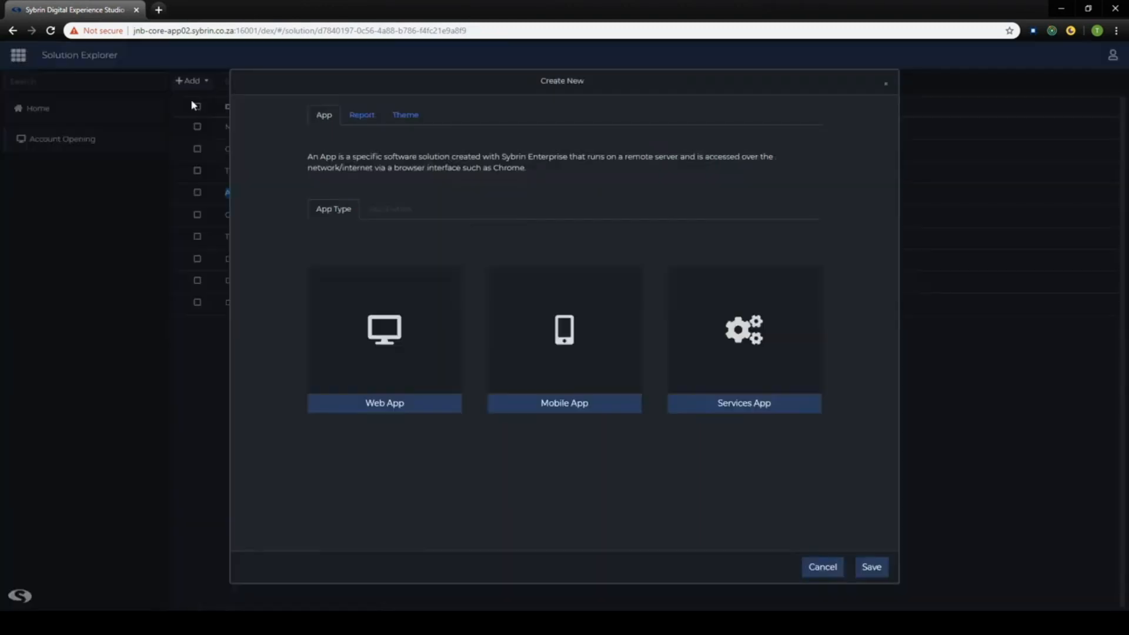
left_click(414, 114)
left_click(465, 234)
double_click(464, 233)
key("BackSpace")
key("BackSpace")
key("BackSpace")
key("BackSpace")
key("BackSpace")
key("BackSpace")
key("BackSpace")
key("BackSpace")
type("Desktop ")
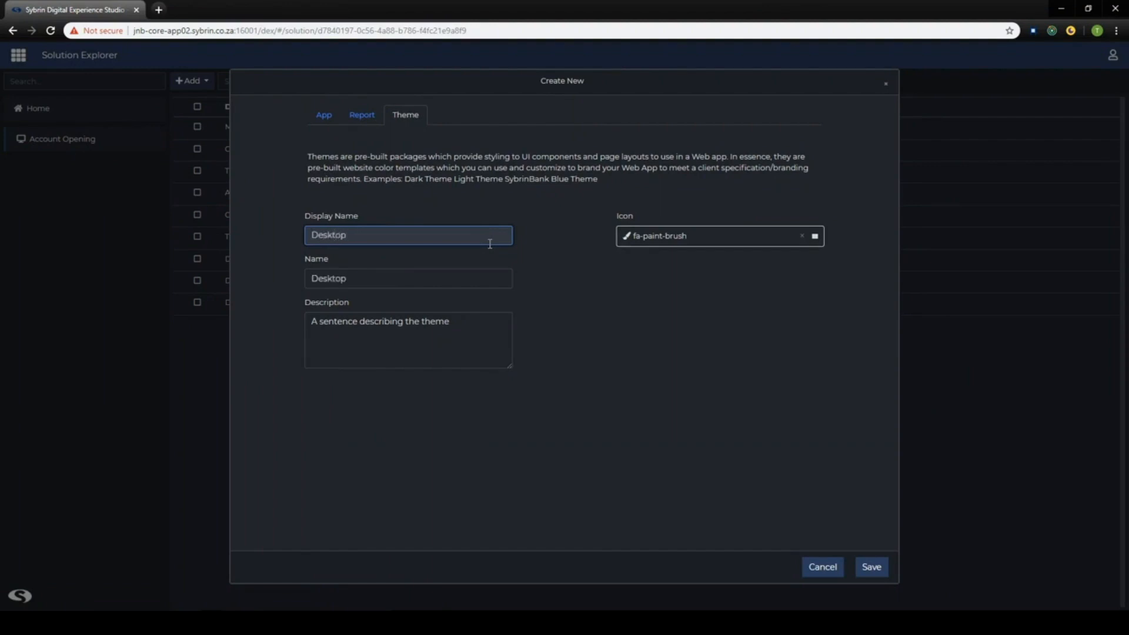
type("Additional")
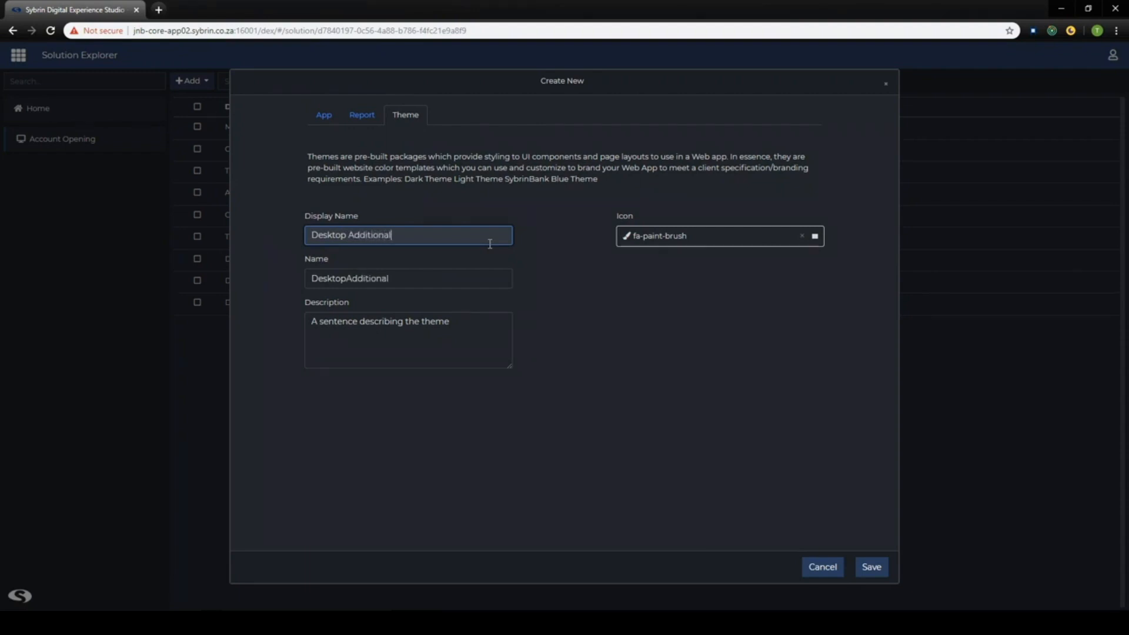
left_click(680, 333)
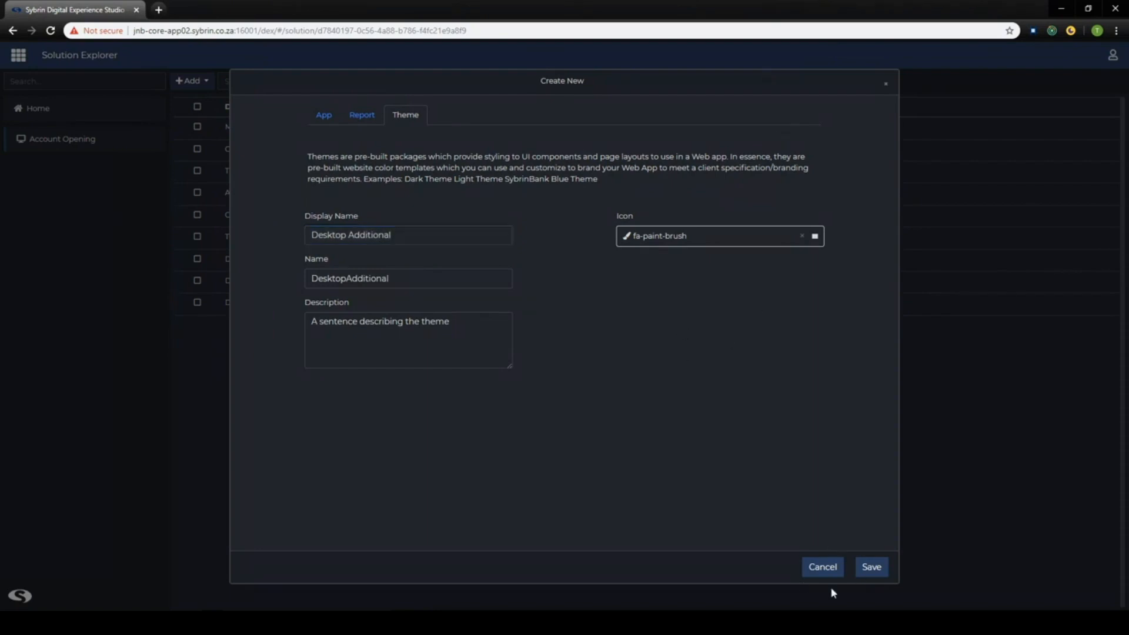
left_click(865, 567)
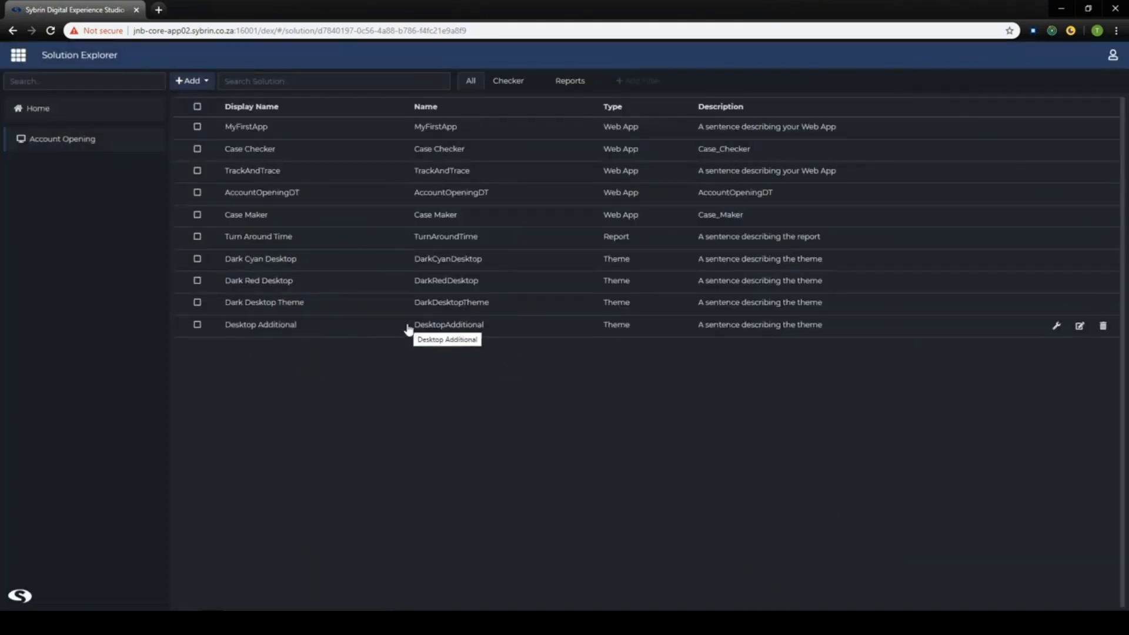
- Open the Desktop Additional theme in the Theme Designer and examine all of its sample components
double_click(320, 330)
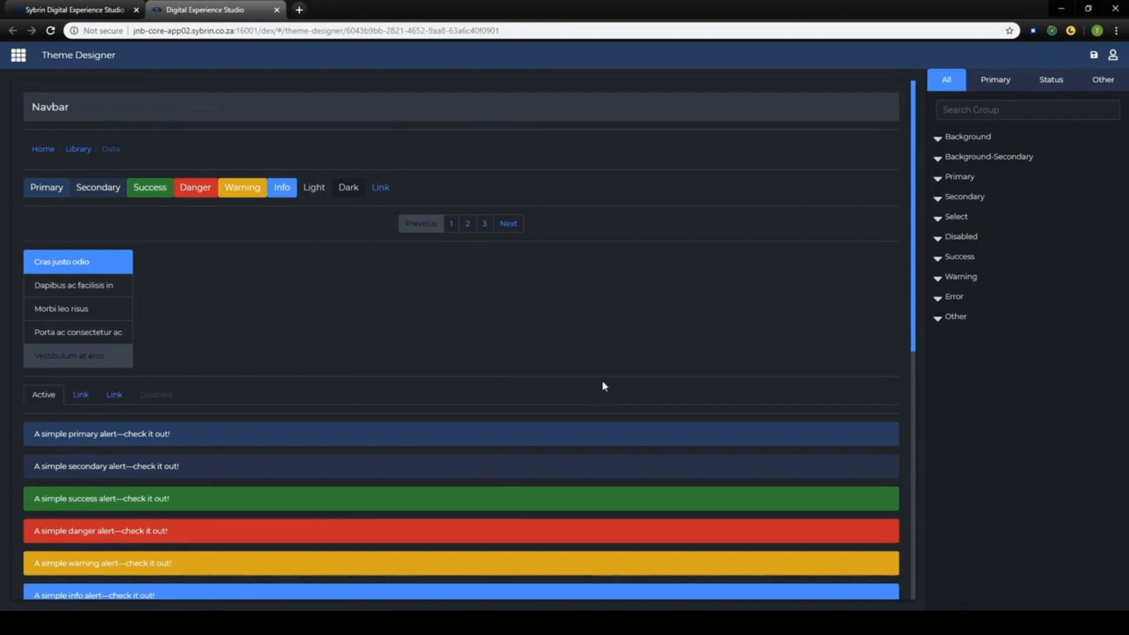
scroll(497, 291, "down", 1)
scroll(494, 291, "down", 8)
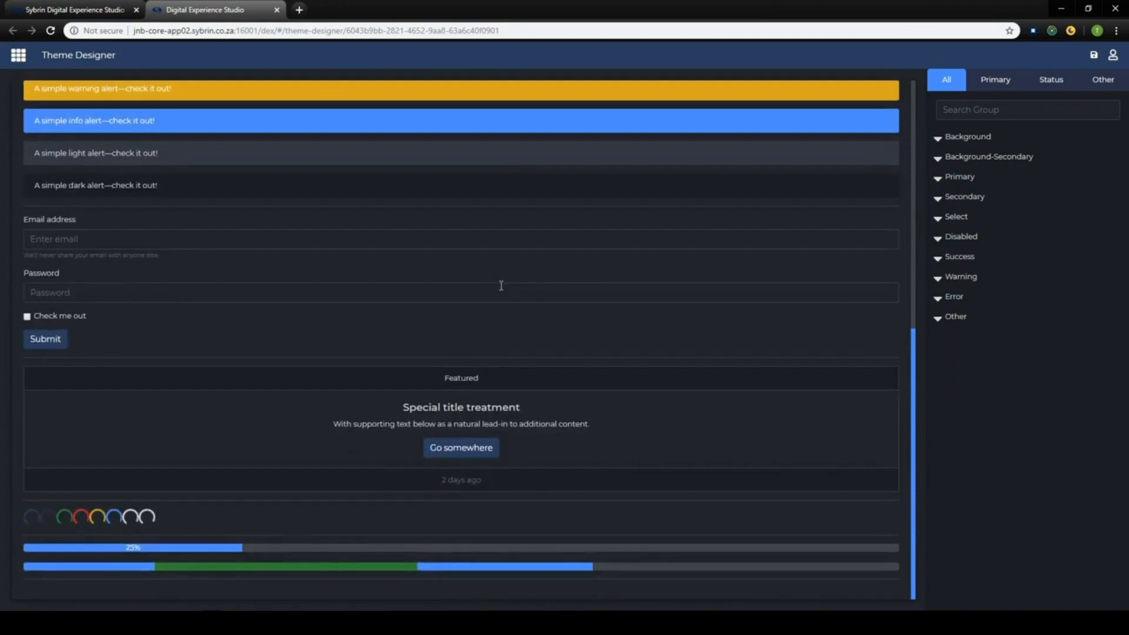
scroll(499, 288, "up", 5)
scroll(498, 300, "up", 3)
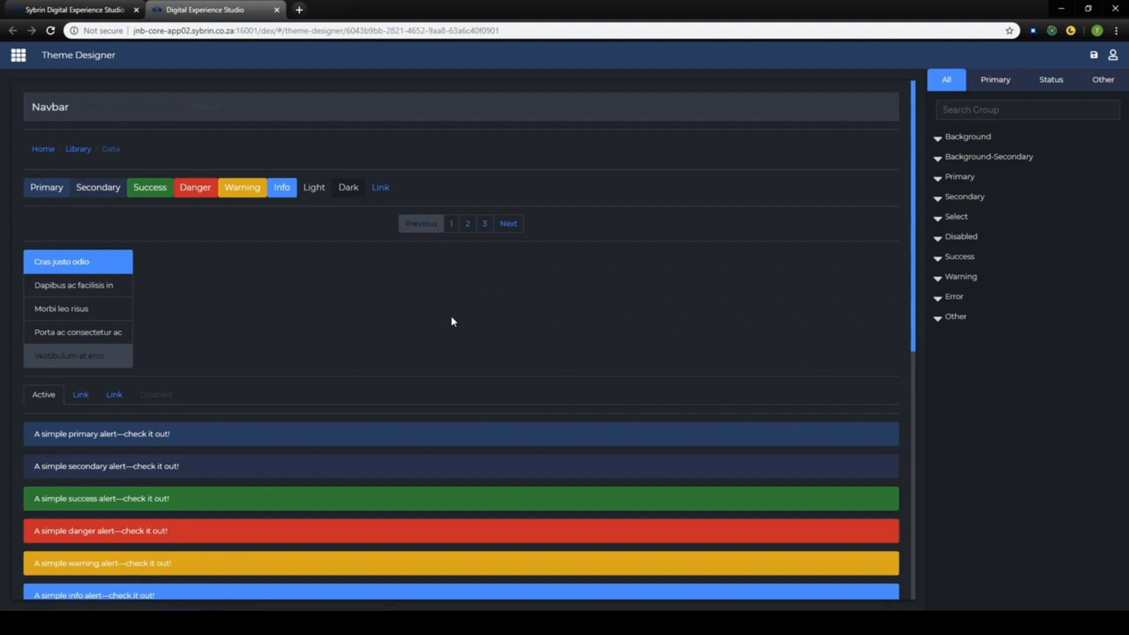
scroll(339, 238, "down", 6)
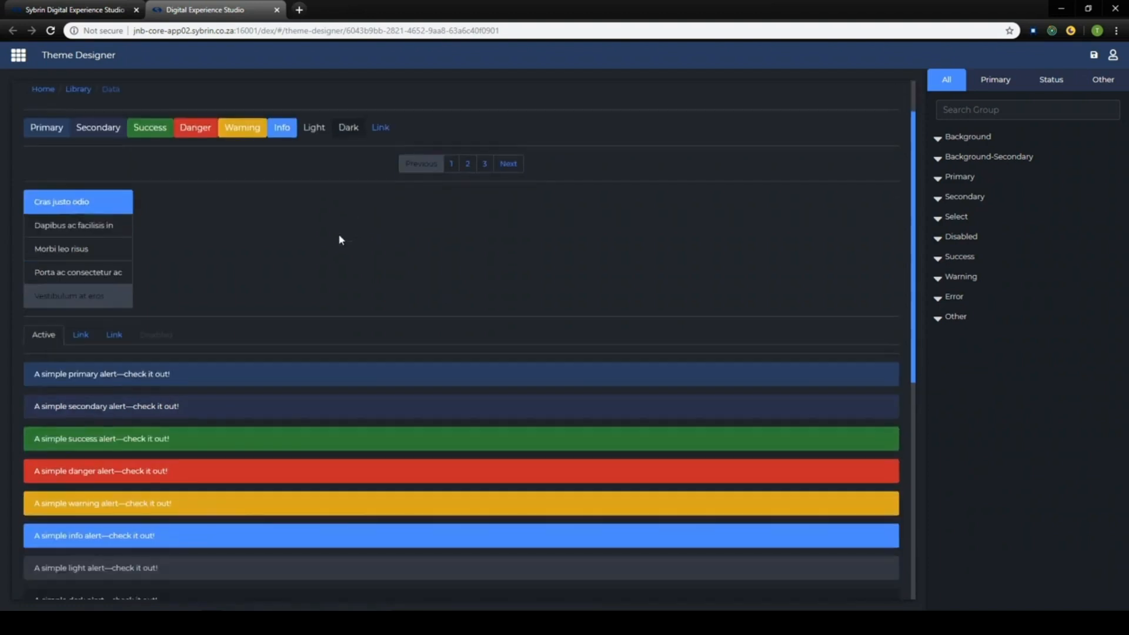
scroll(342, 218, "down", 2)
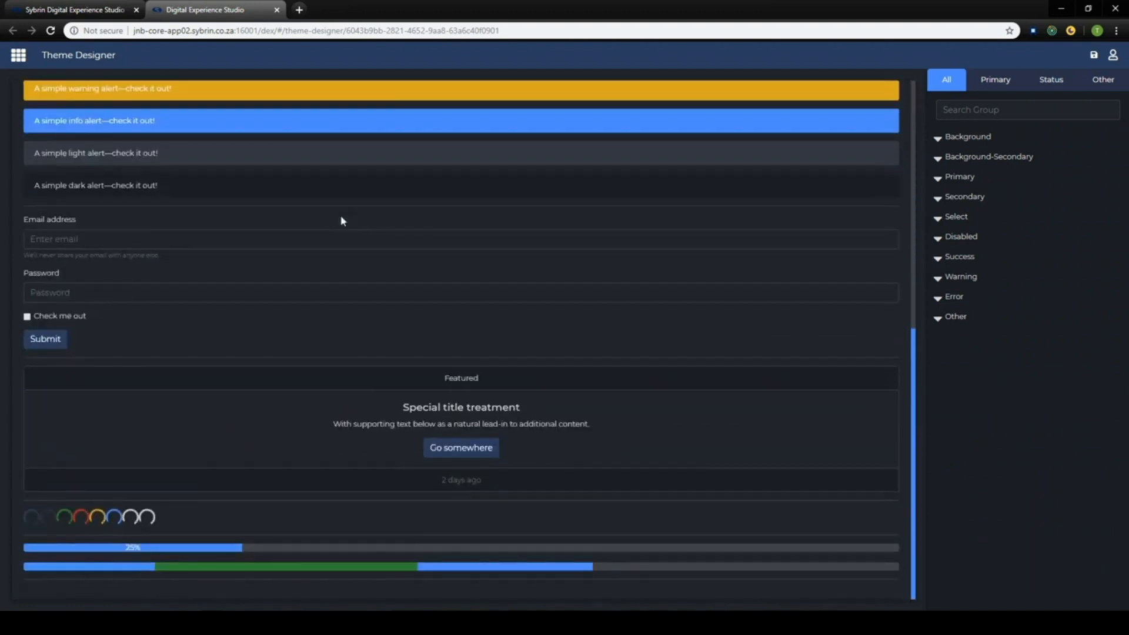
- Review the theme's colour groups in the Primary, Status and Other categories, and return to the list of all groups
scroll(365, 229, "up", 7)
scroll(400, 228, "up", 1)
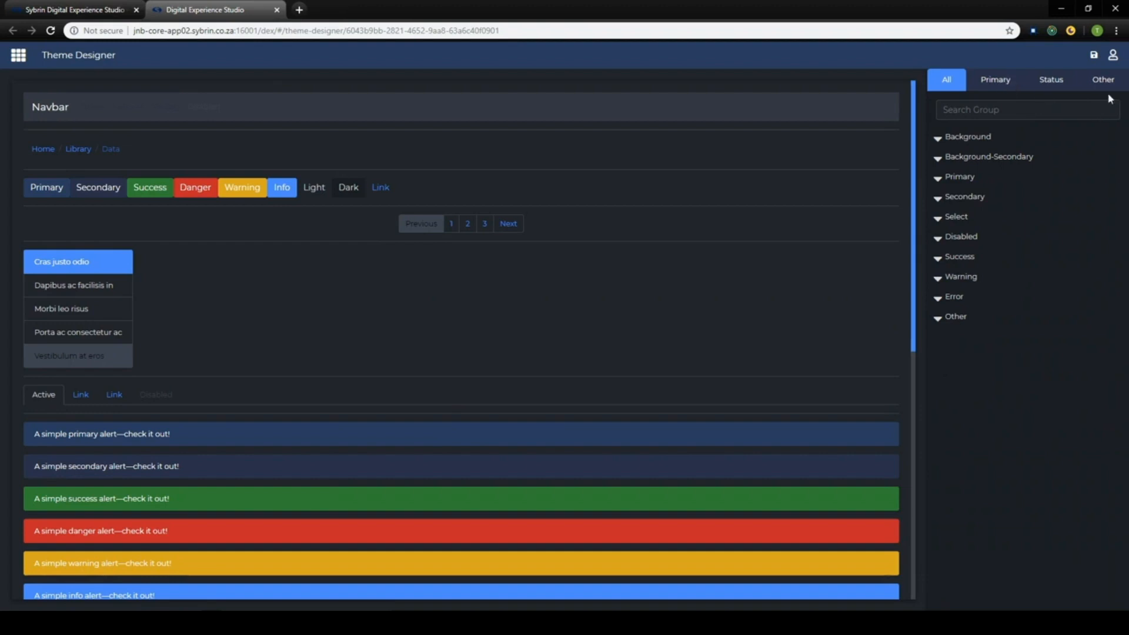
left_click(1012, 86)
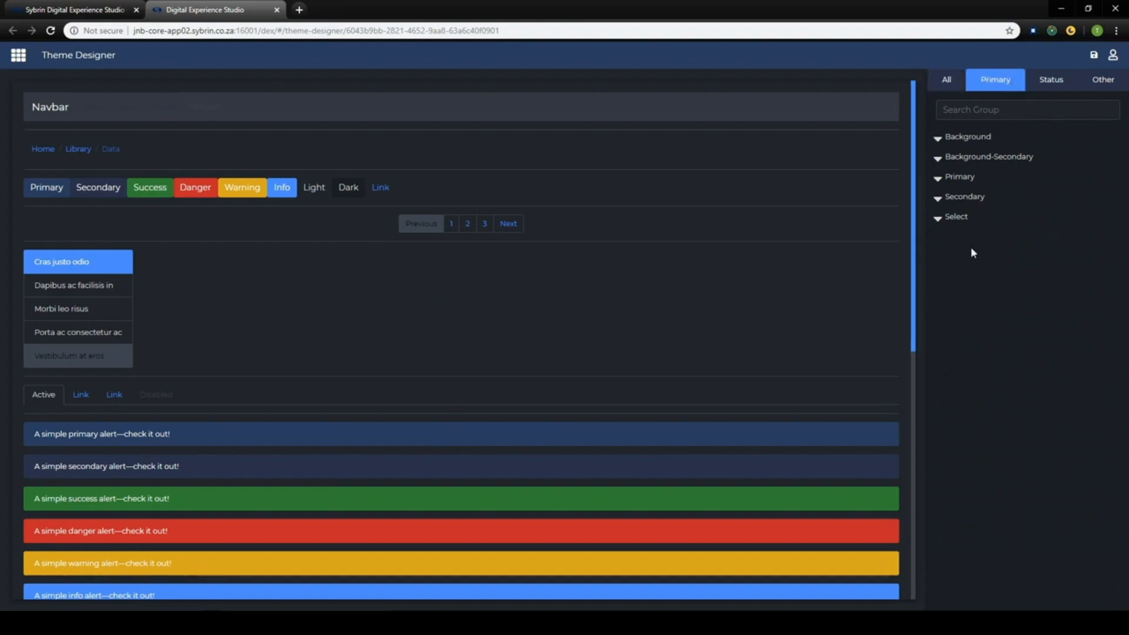
left_click(1050, 95)
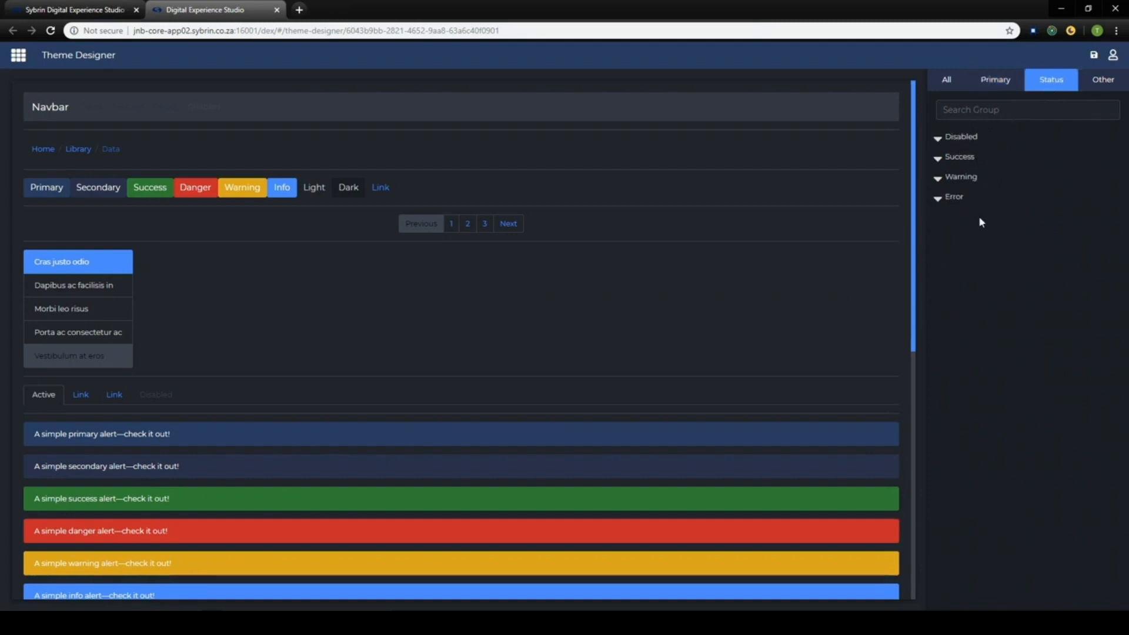
left_click(1106, 88)
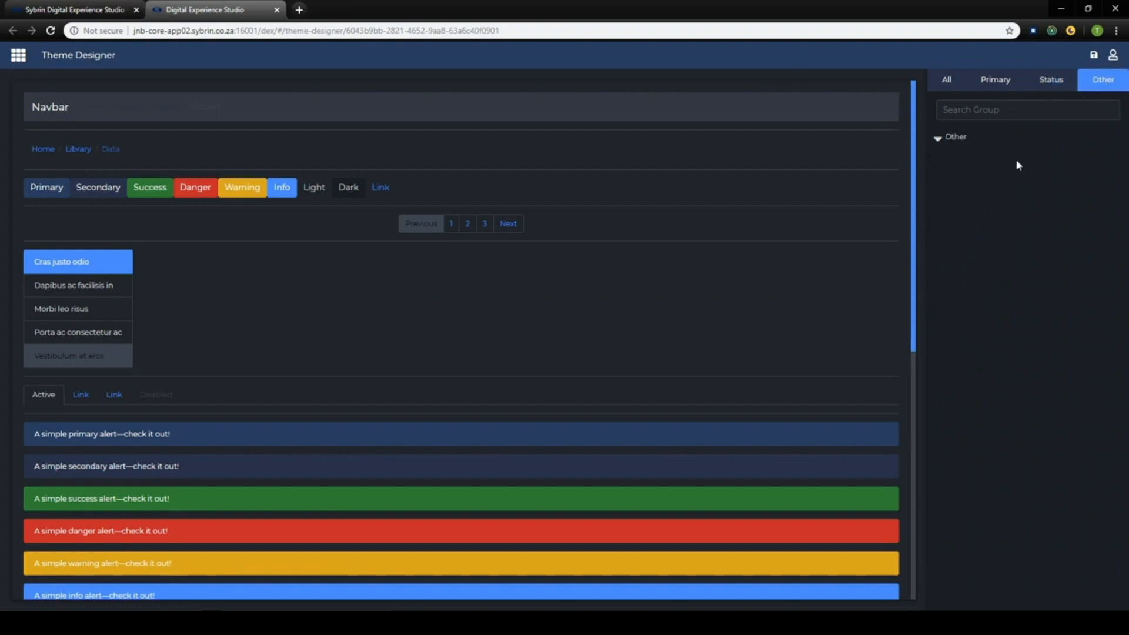
left_click(954, 86)
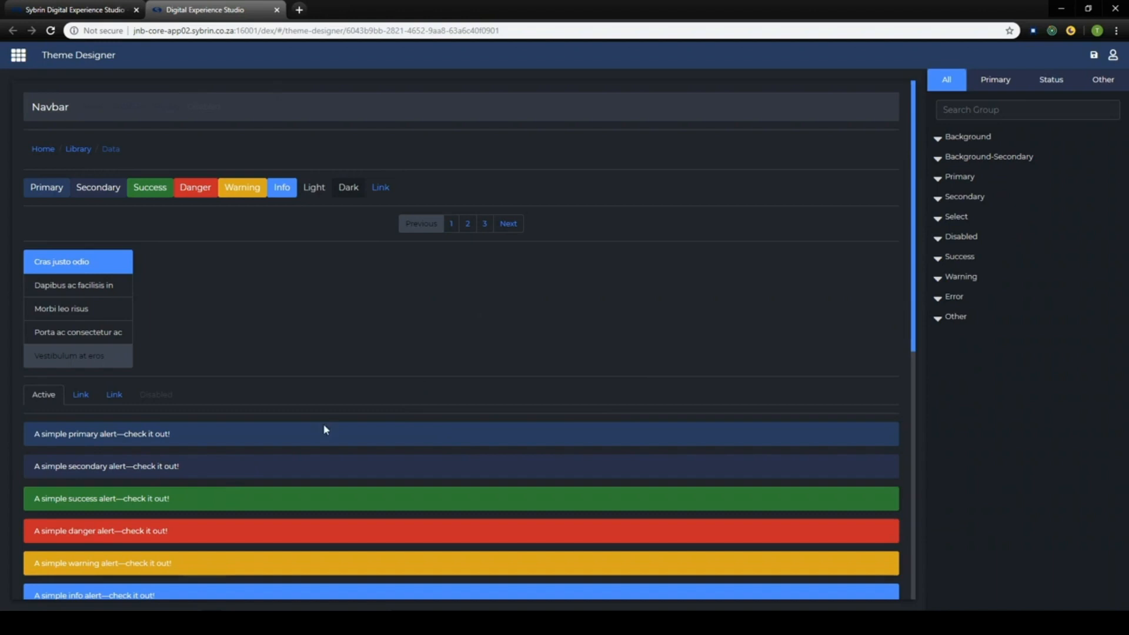
- Expand the Primary colour group and look over the sample components it affects
left_click(965, 180)
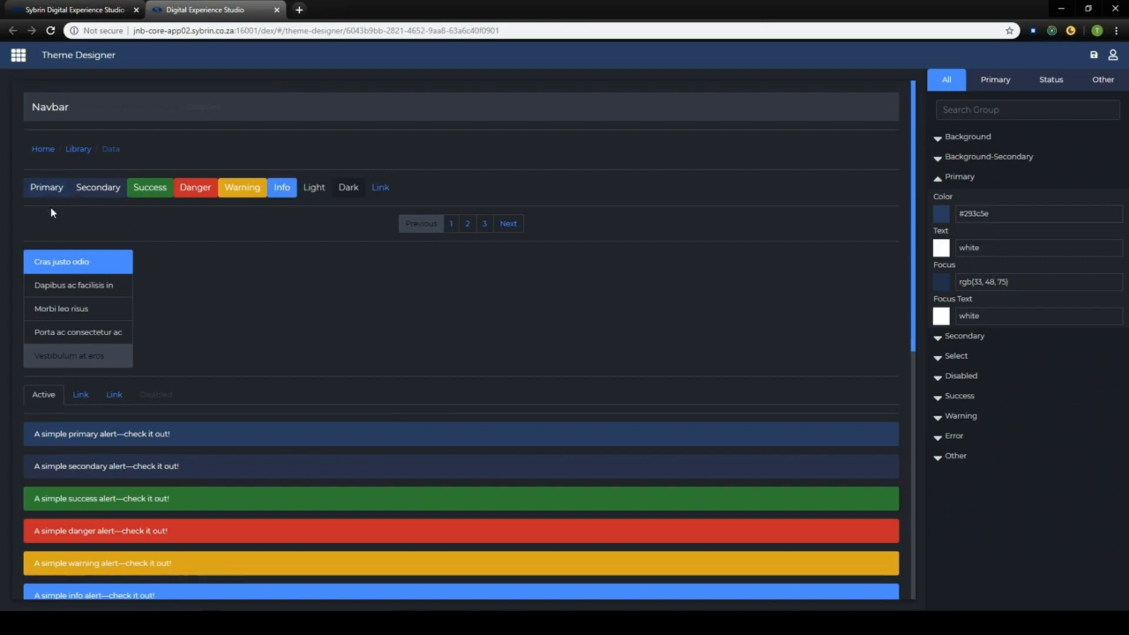
scroll(165, 195, "down", 3)
scroll(164, 195, "up", 3)
- Try red and #dddd as the Primary group's main colour, clearing the value after each attempt
double_click(996, 215)
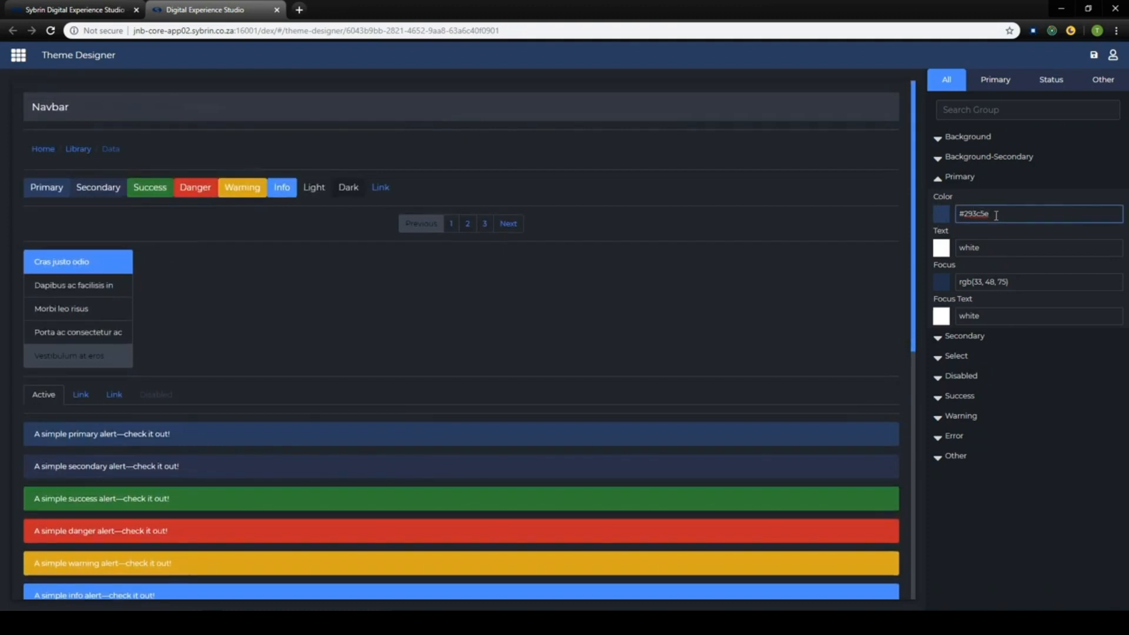
key("BackSpace")
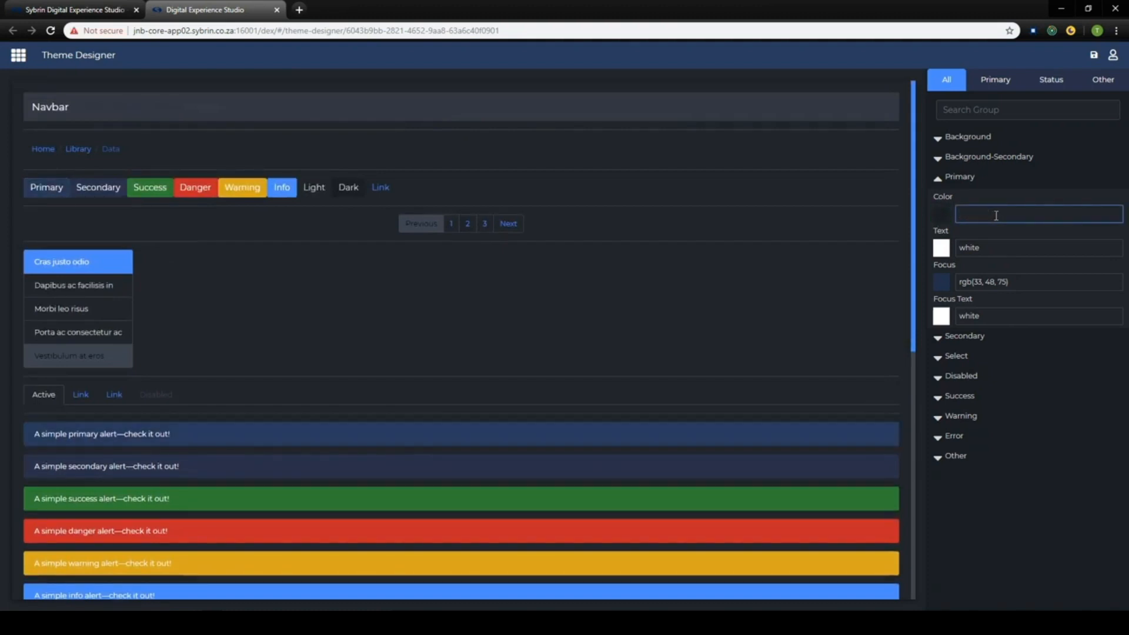
type("r")
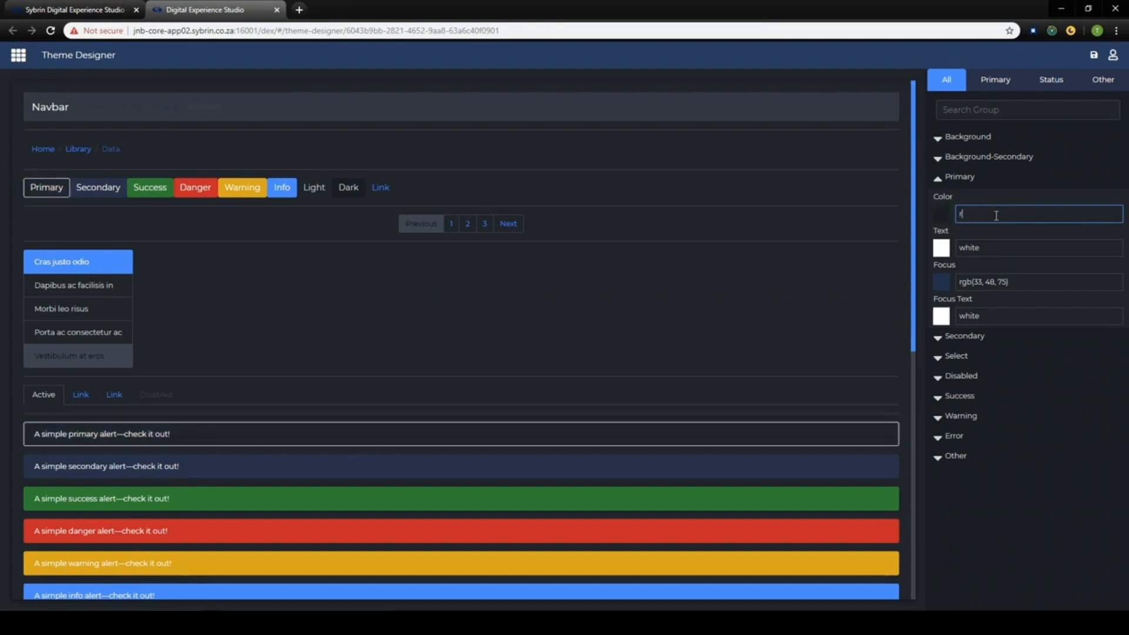
type("ed")
key("BackSpace")
key("BackSpace")
key("BackSpace")
type("#dddd")
key("BackSpace")
key("BackSpace")
key("BackSpace")
key("BackSpace")
key("BackSpace")
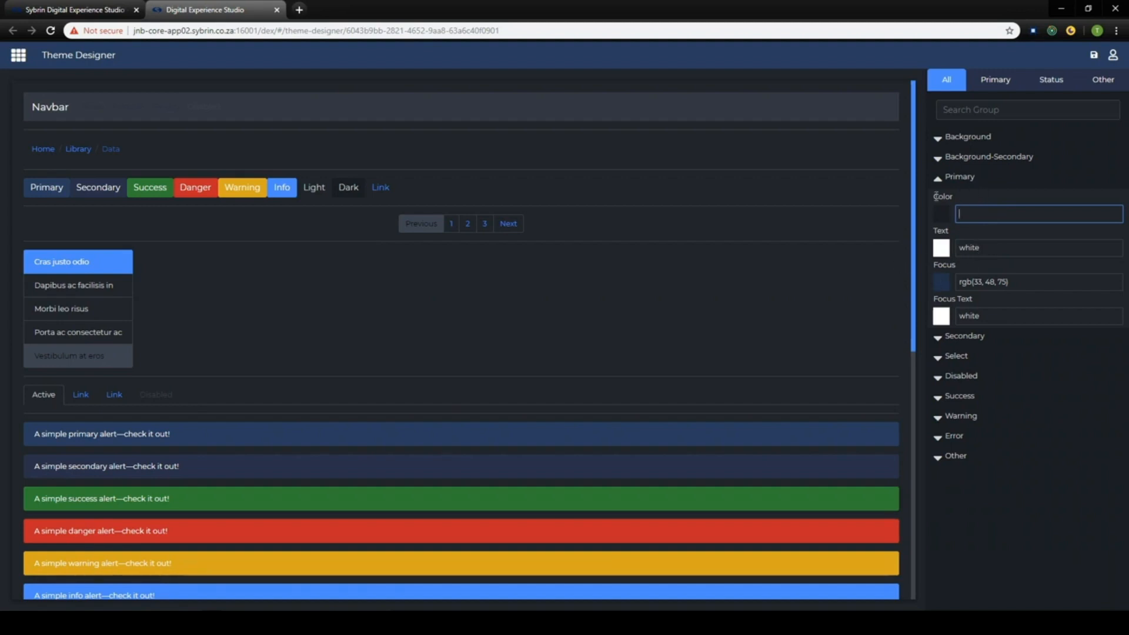
- Pick bright red #f20000 as the Primary group's main colour using the colour picker
left_click(939, 214)
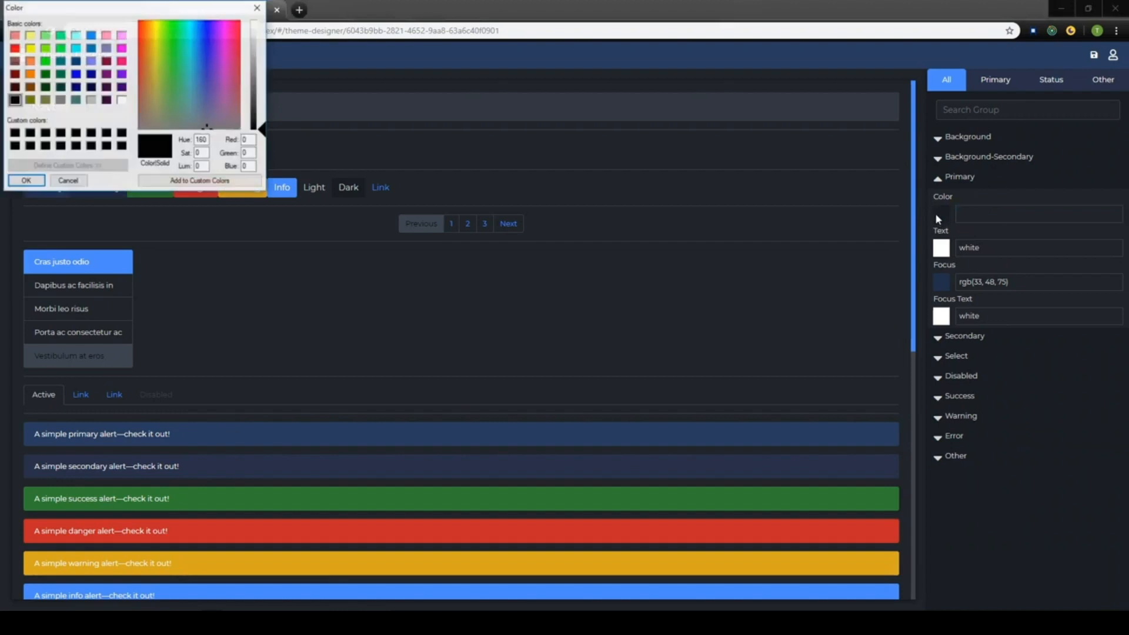
left_click_drag(210, 103, 141, 25)
left_click_drag(255, 97, 260, 79)
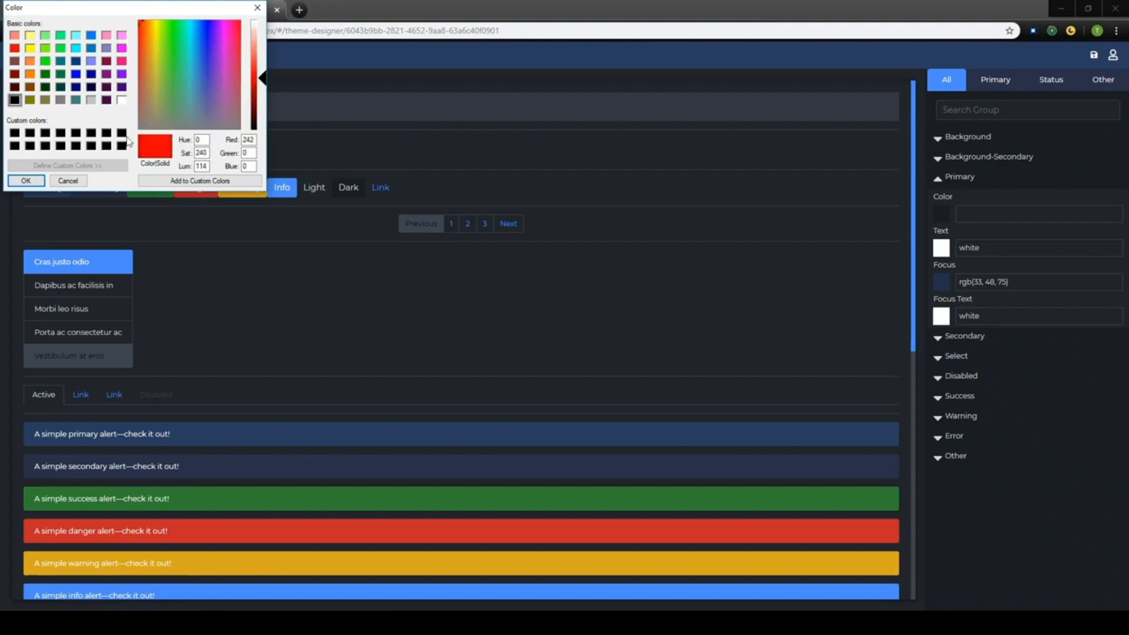
left_click(25, 180)
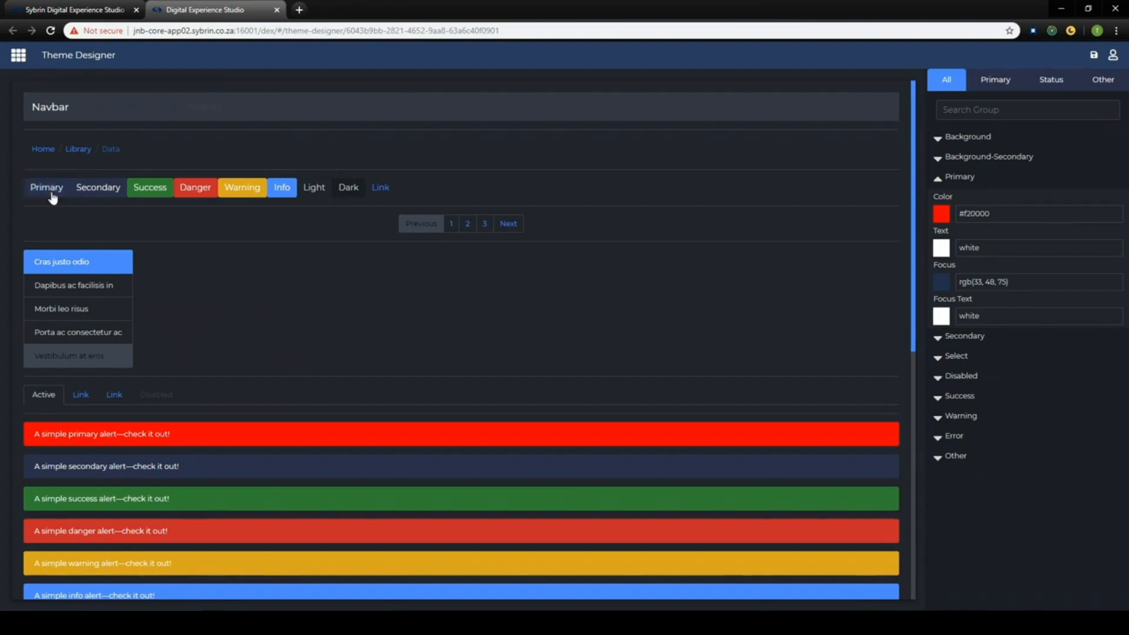
- Copy the Primary group's main colour into its Focus colour, darken the Focus colour to #930000, and close the theme
left_click_drag(1007, 217, 842, 197)
key("ctrl+c")
left_click(1019, 278)
key("ctrl+a")
key("ctrl+v")
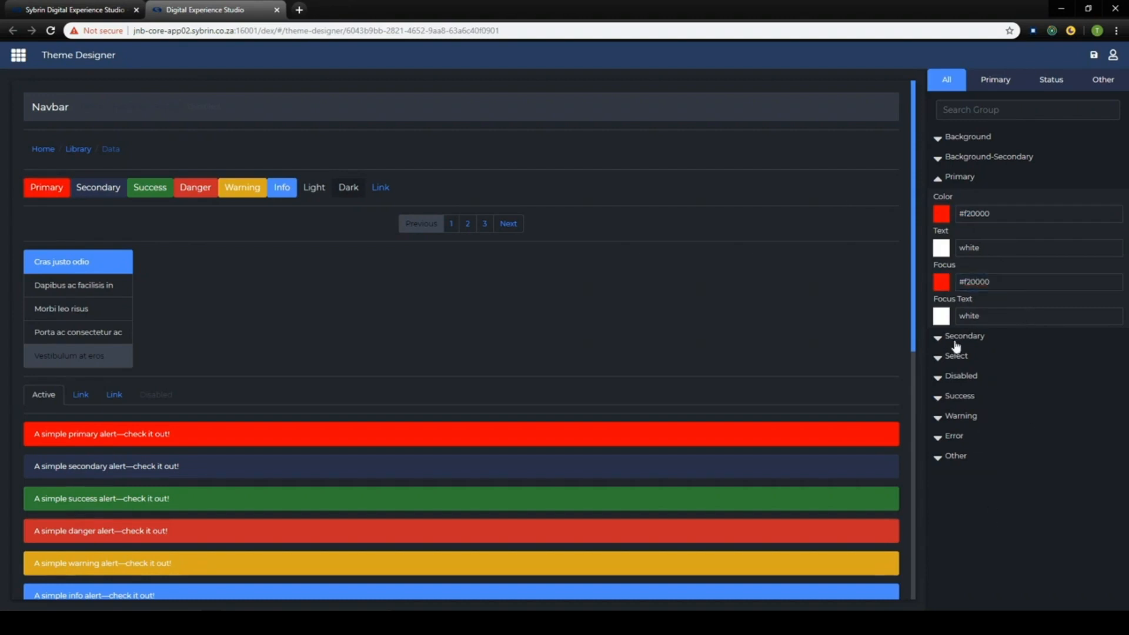
left_click(941, 284)
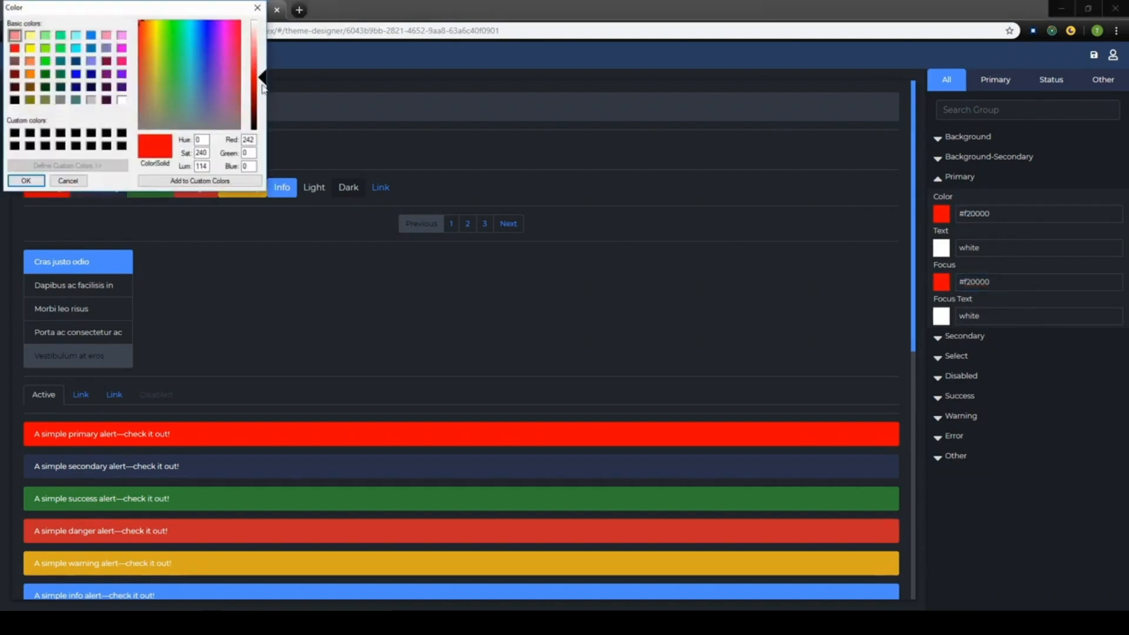
left_click_drag(262, 77, 262, 98)
left_click(27, 180)
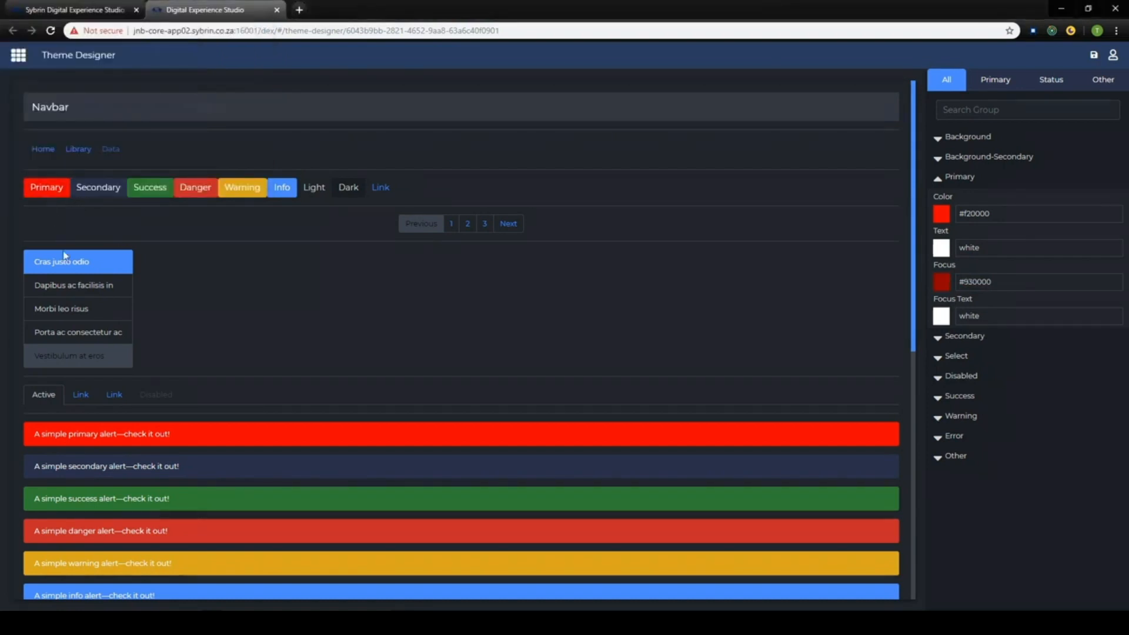
middle_click(252, 16)
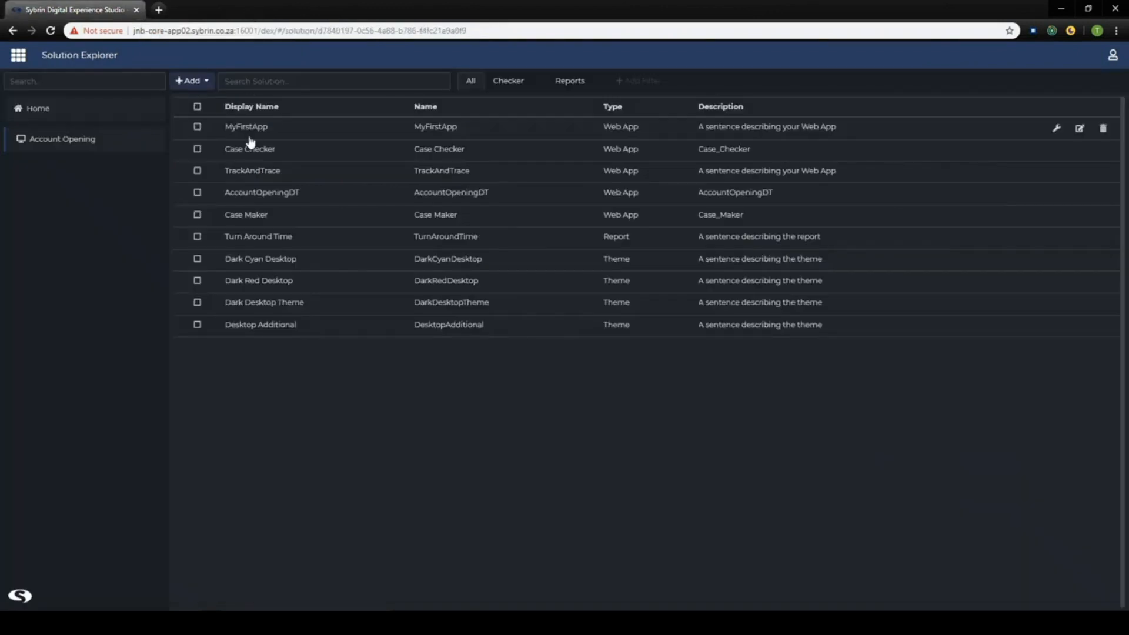
- Open the AccountOpeningDT web app, set its custom theme to Desktop Additional in the application settings and save
left_click(292, 194)
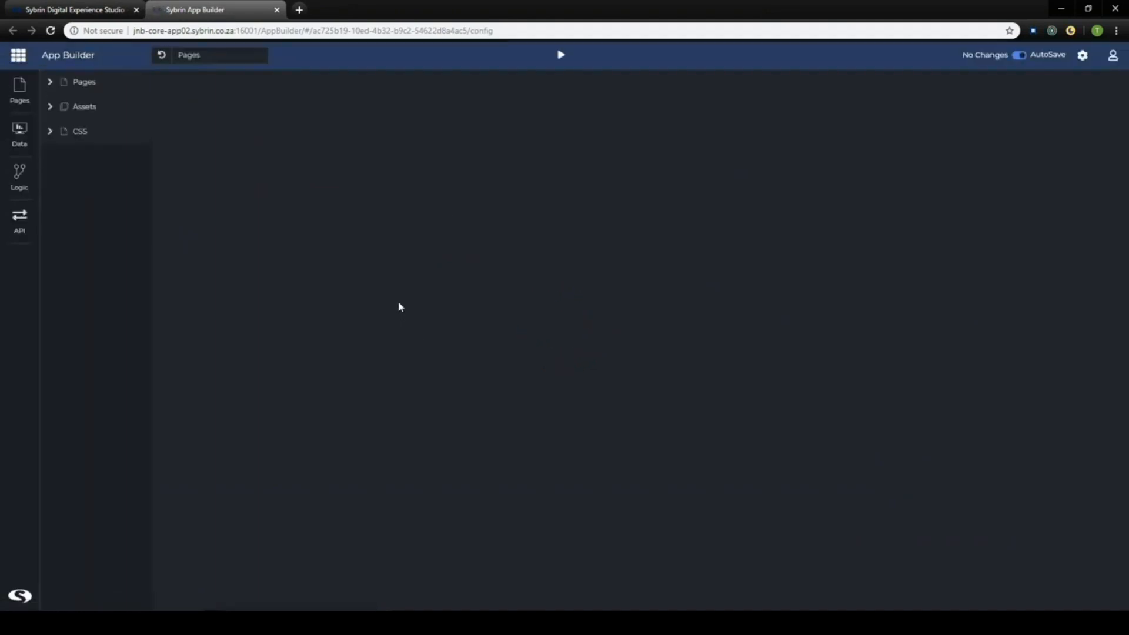
left_click(1079, 59)
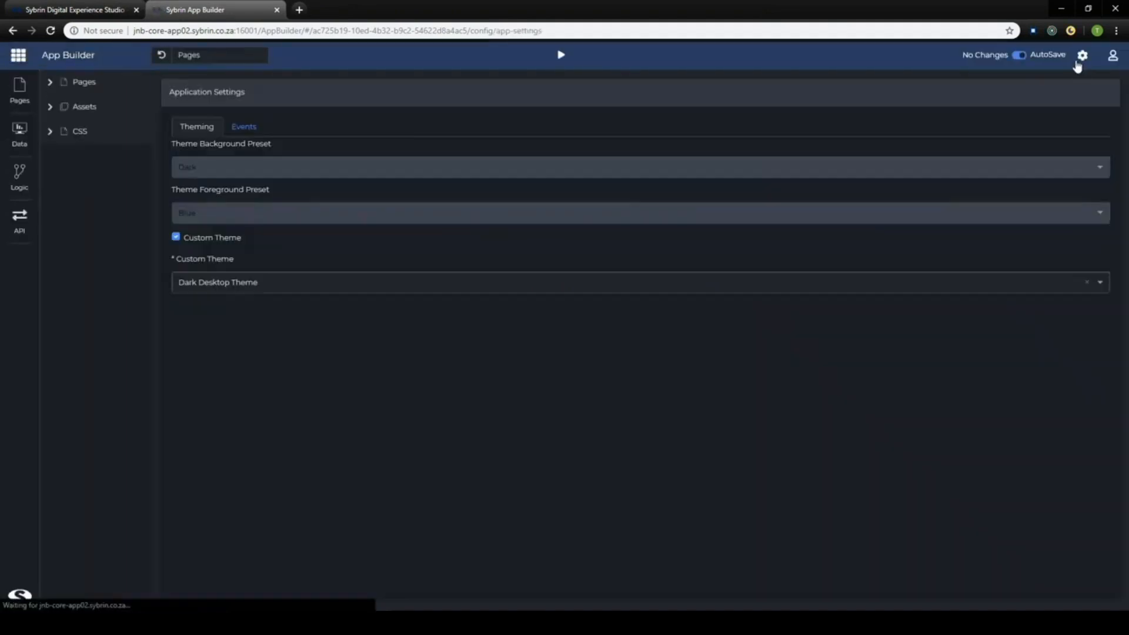
left_click(325, 282)
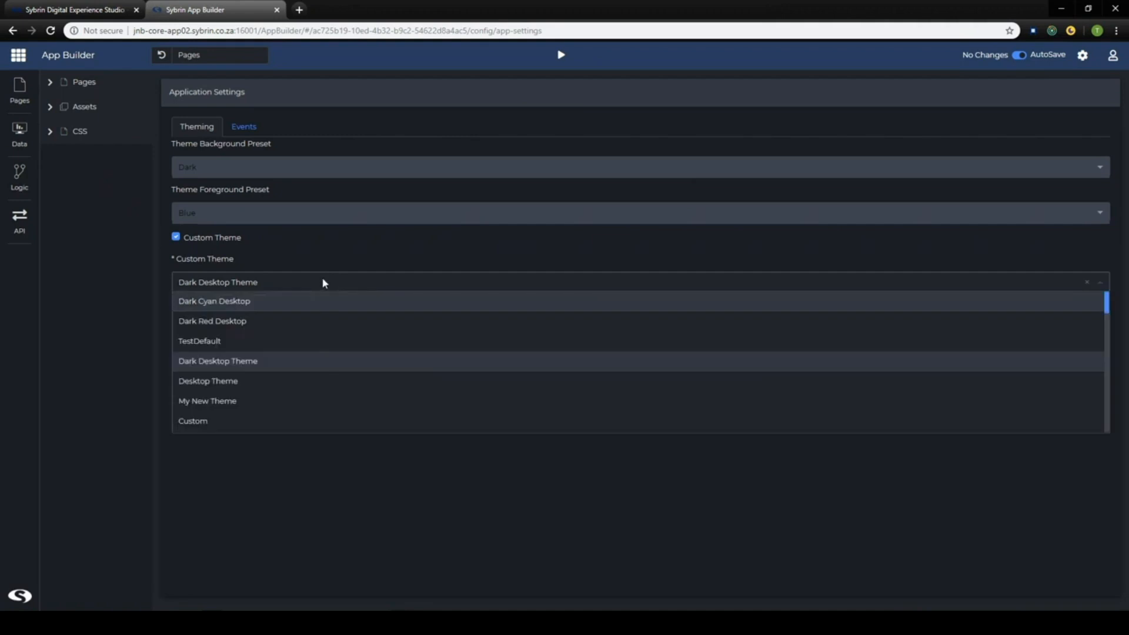
type("des")
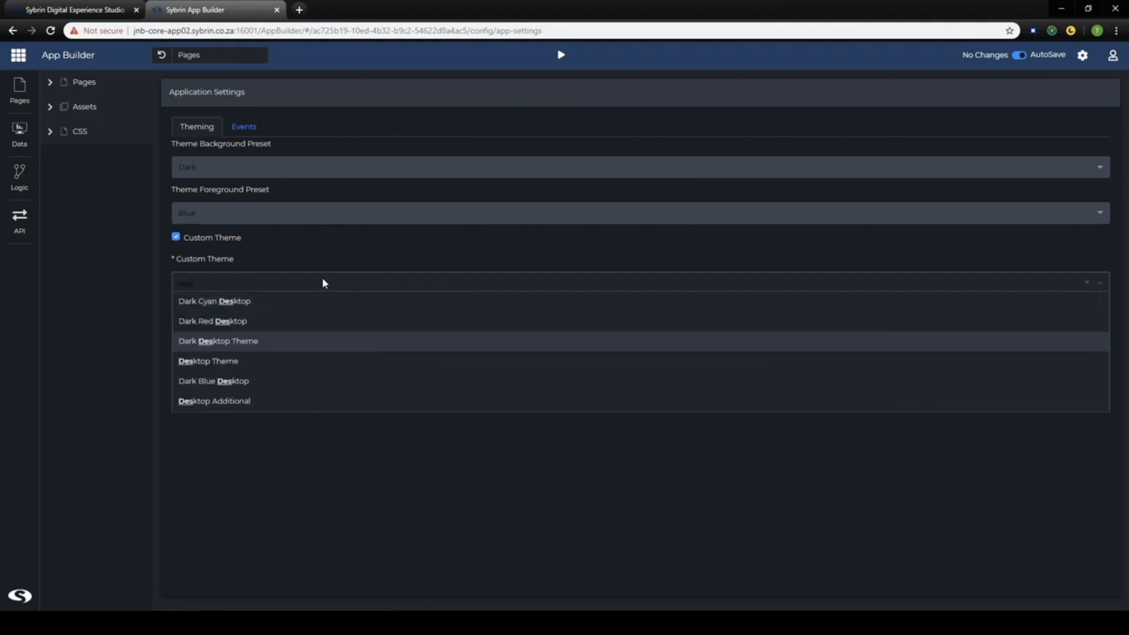
type("ktop")
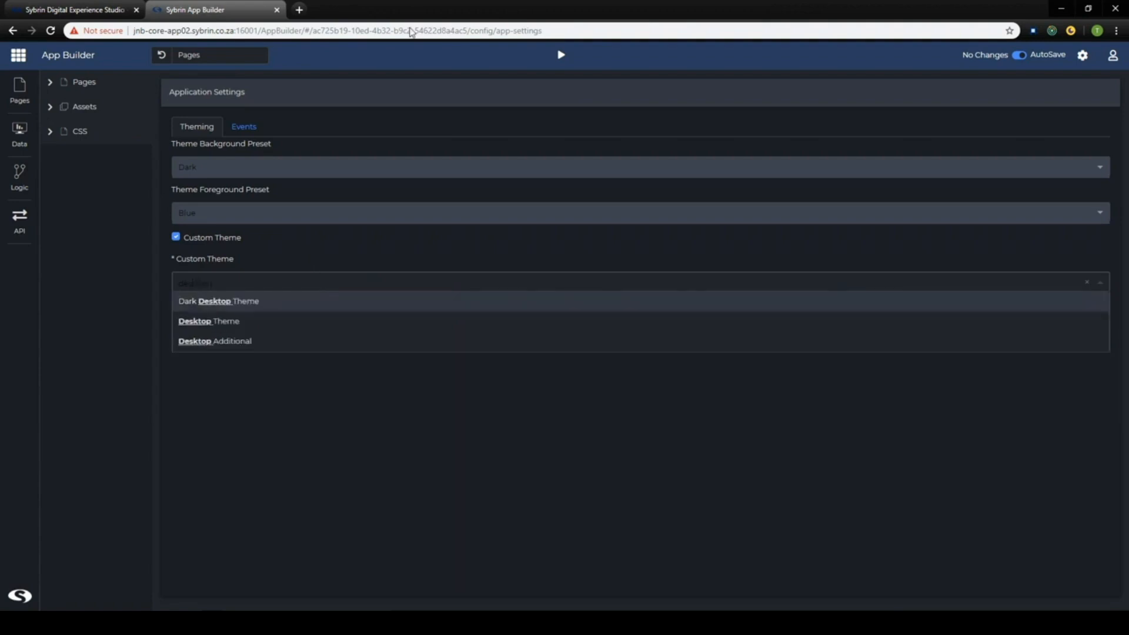
left_click(262, 341)
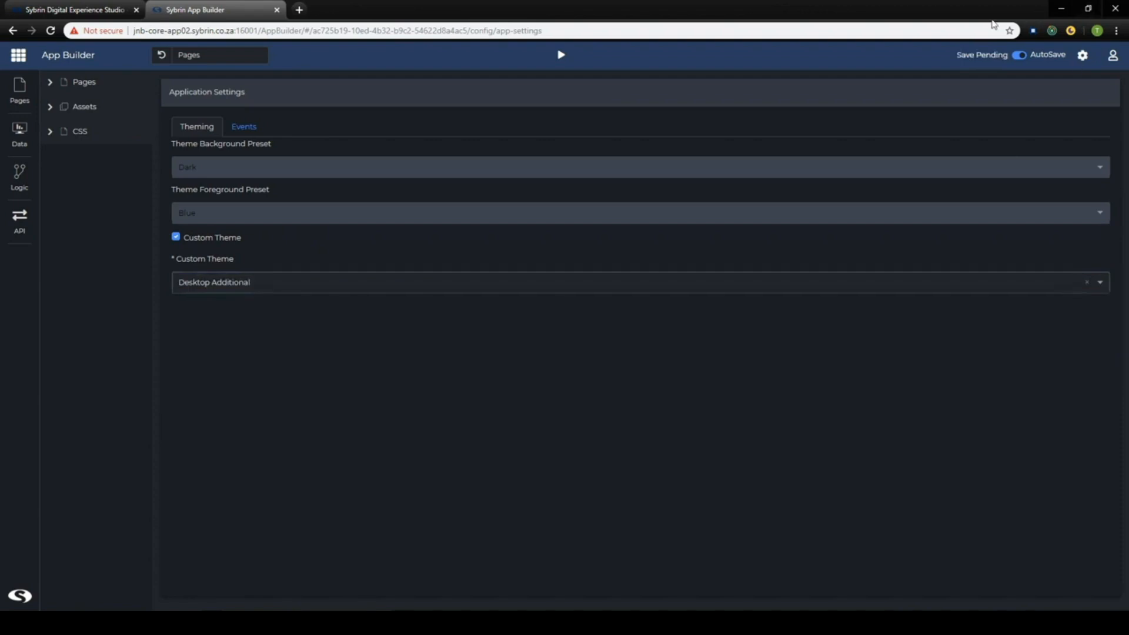
left_click(955, 64)
- Run the app and check the theme colours on its dashboard, Mails page and Case Opening queue
left_click(560, 54)
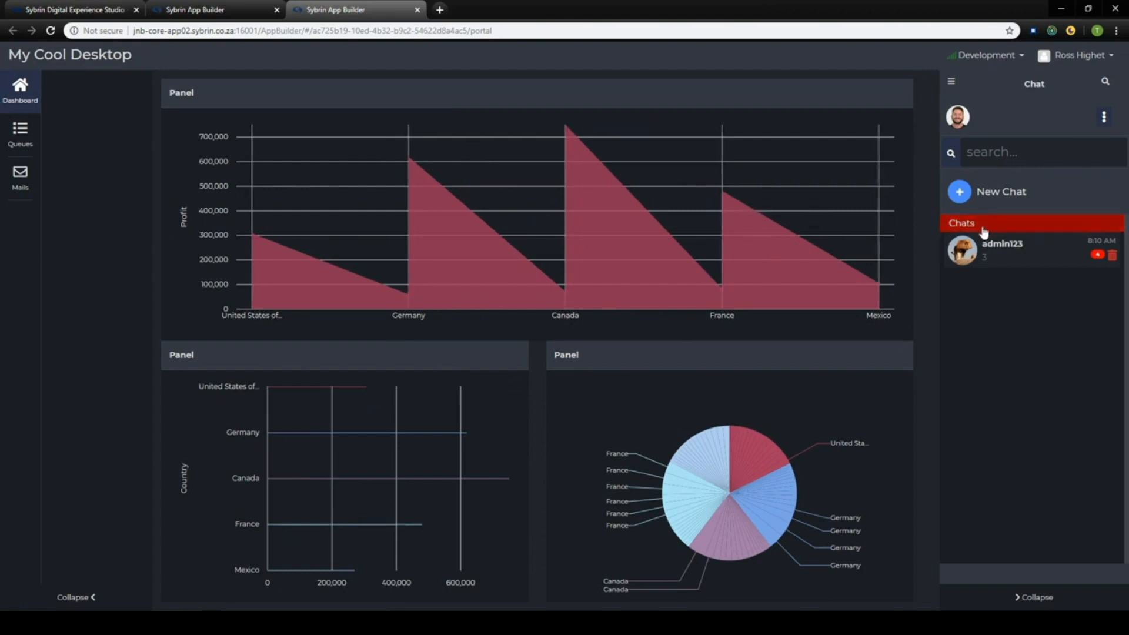
left_click(24, 188)
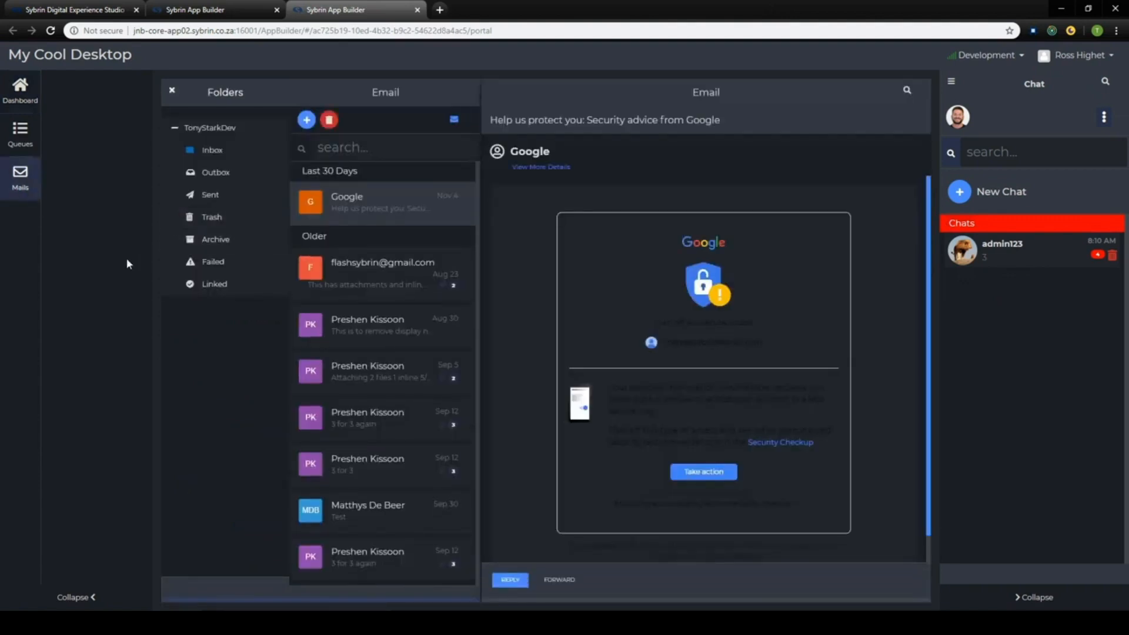
scroll(650, 438, "down", 1)
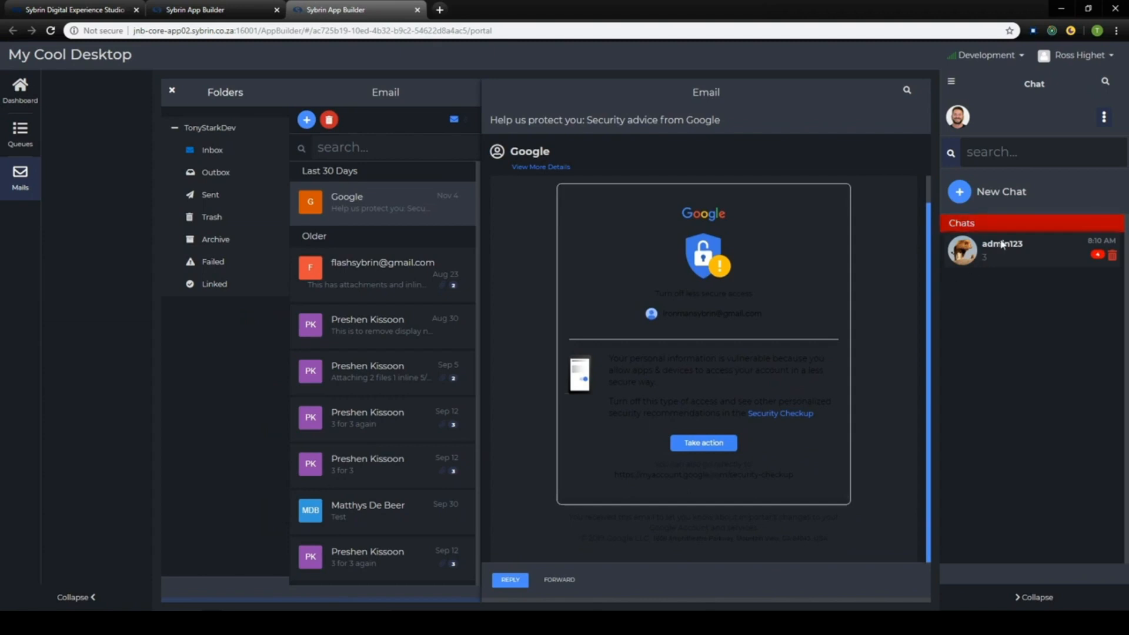
right_click(1081, 285)
left_click(1056, 246)
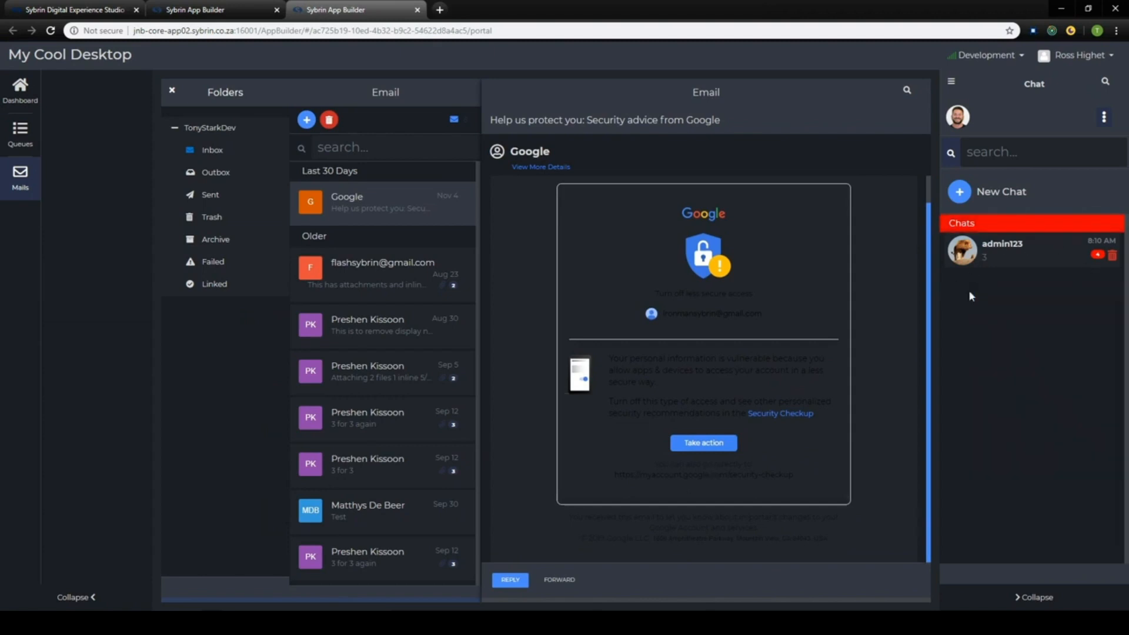
left_click(23, 134)
left_click(94, 82)
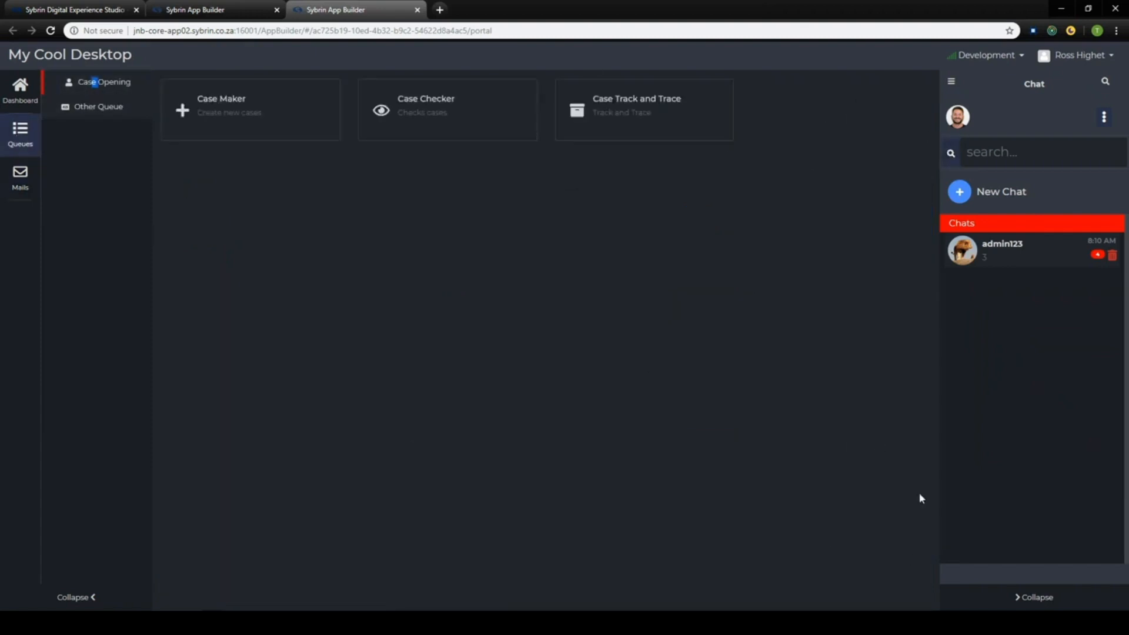
- Reopen the Desktop Additional theme in the Theme Designer and set the Background group's main colour to #545f6d
left_click(101, 11)
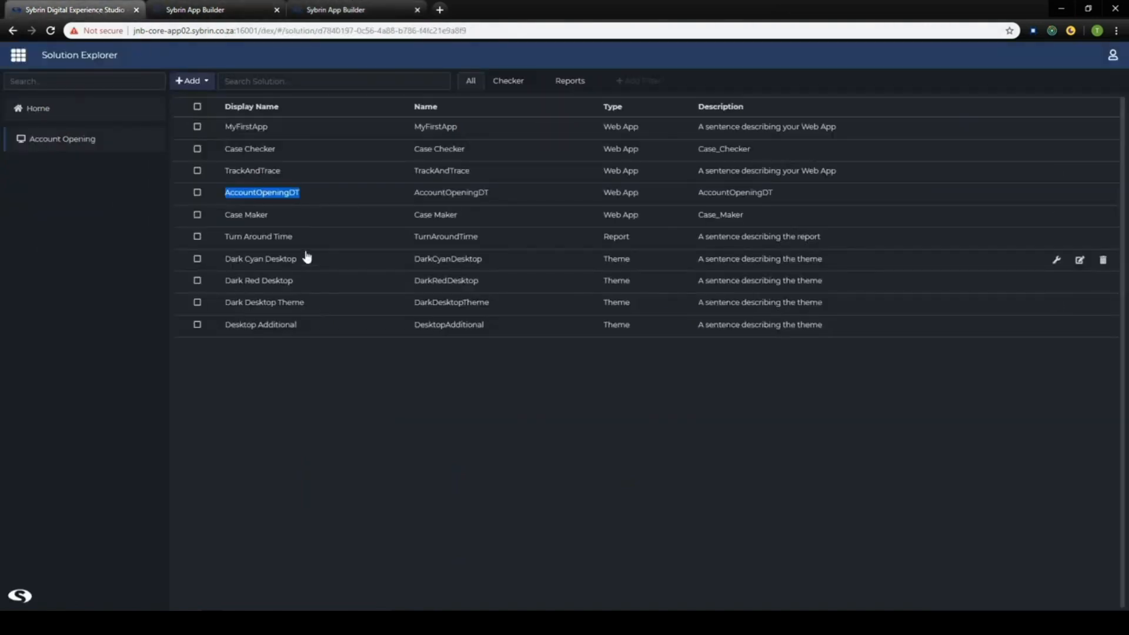
double_click(277, 325)
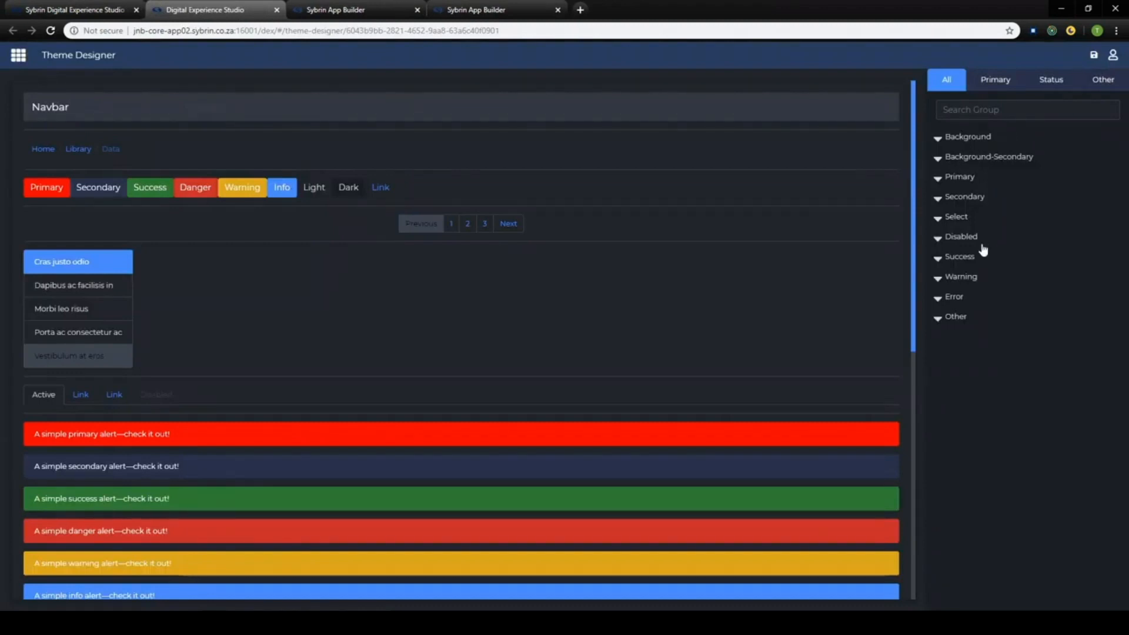
left_click(975, 139)
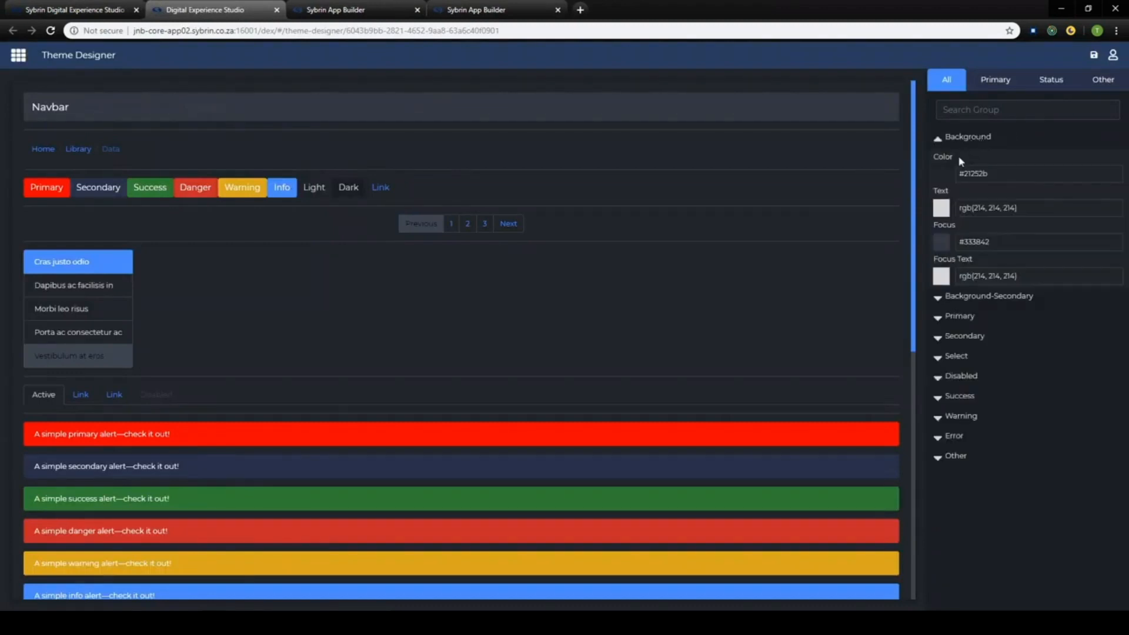
left_click(939, 179)
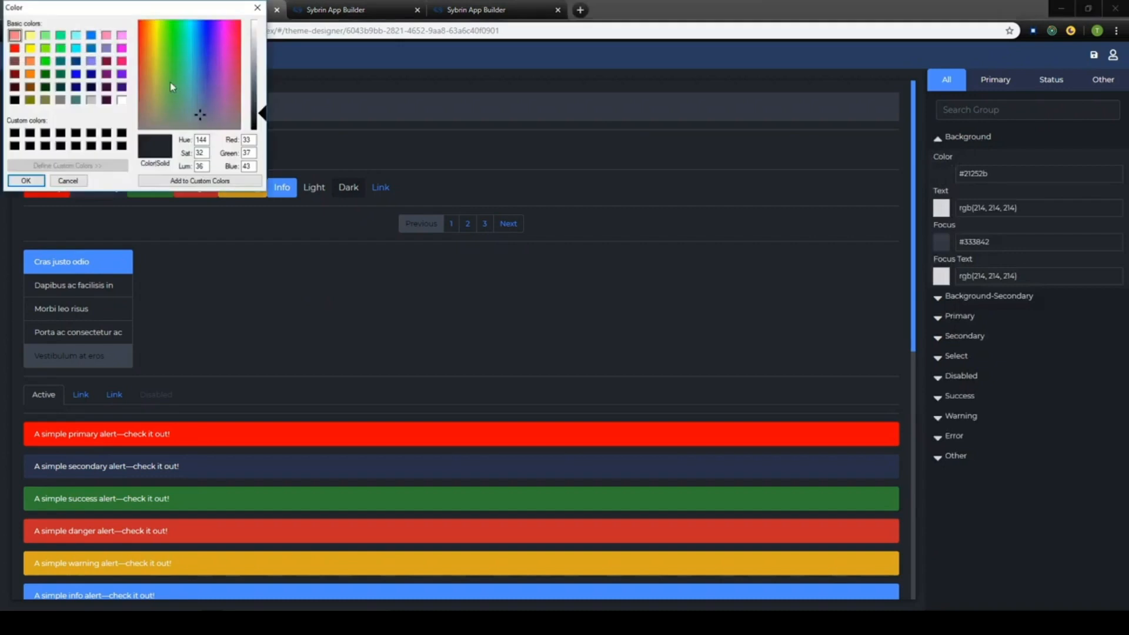
left_click_drag(259, 118, 262, 88)
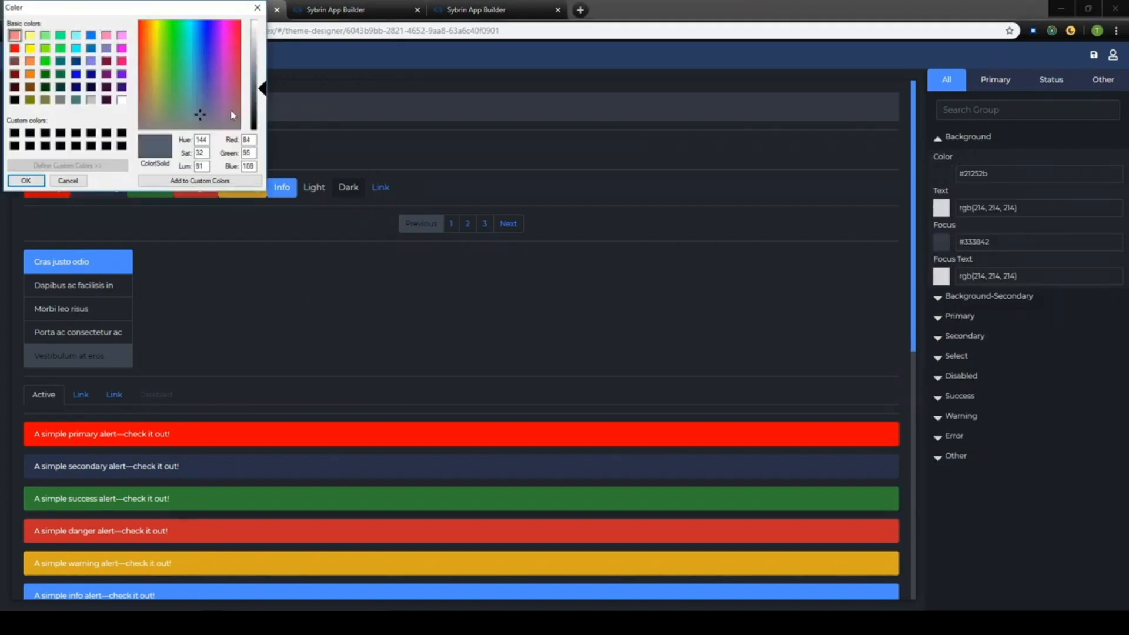
left_click(37, 180)
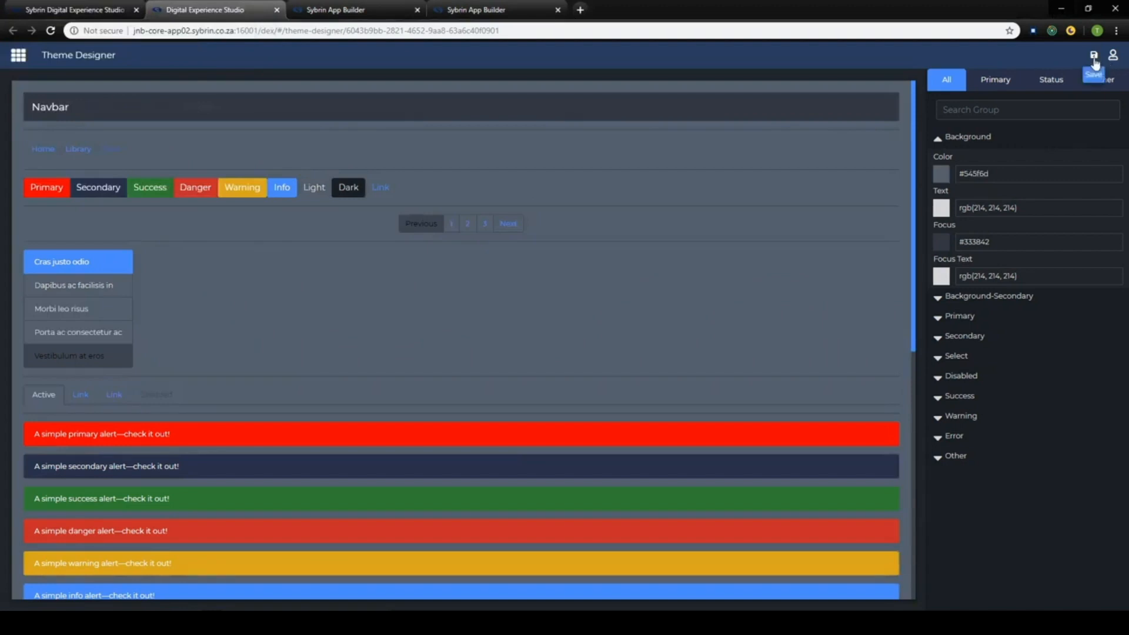
- Reload the running app and check the updated background colour on its dashboard and in the Mails inbox
left_click(468, 16)
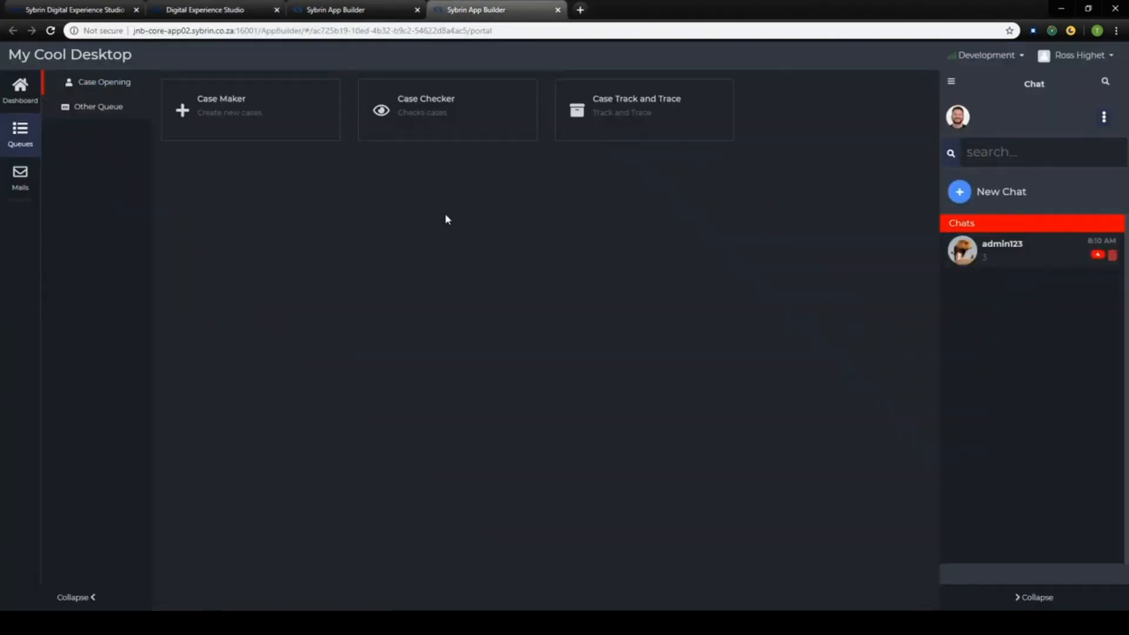
key("F5")
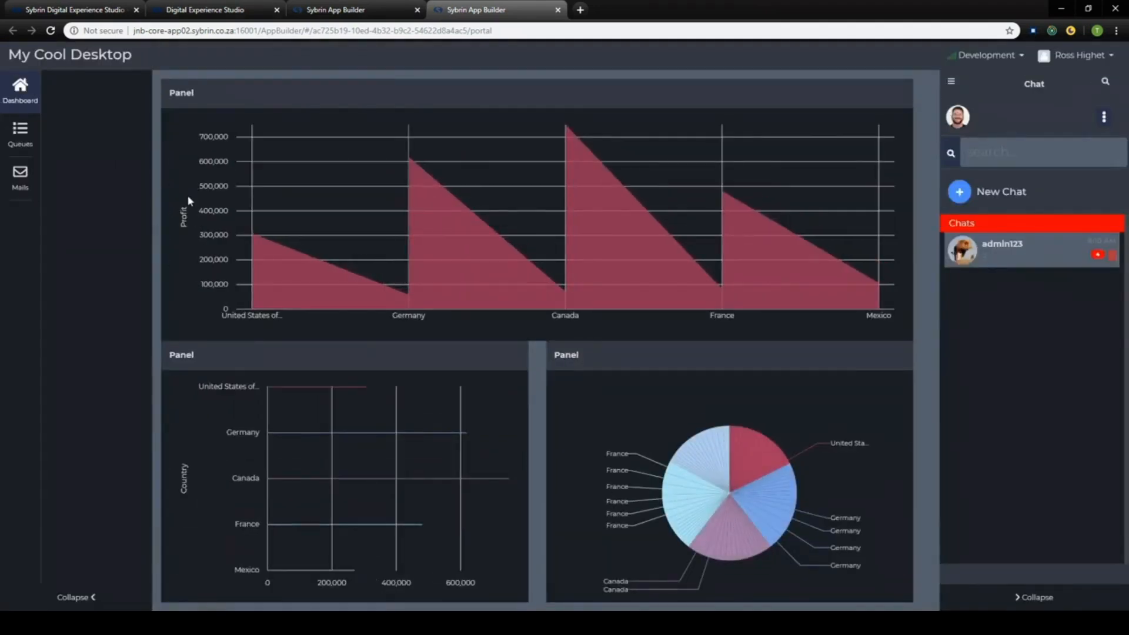
left_click(20, 175)
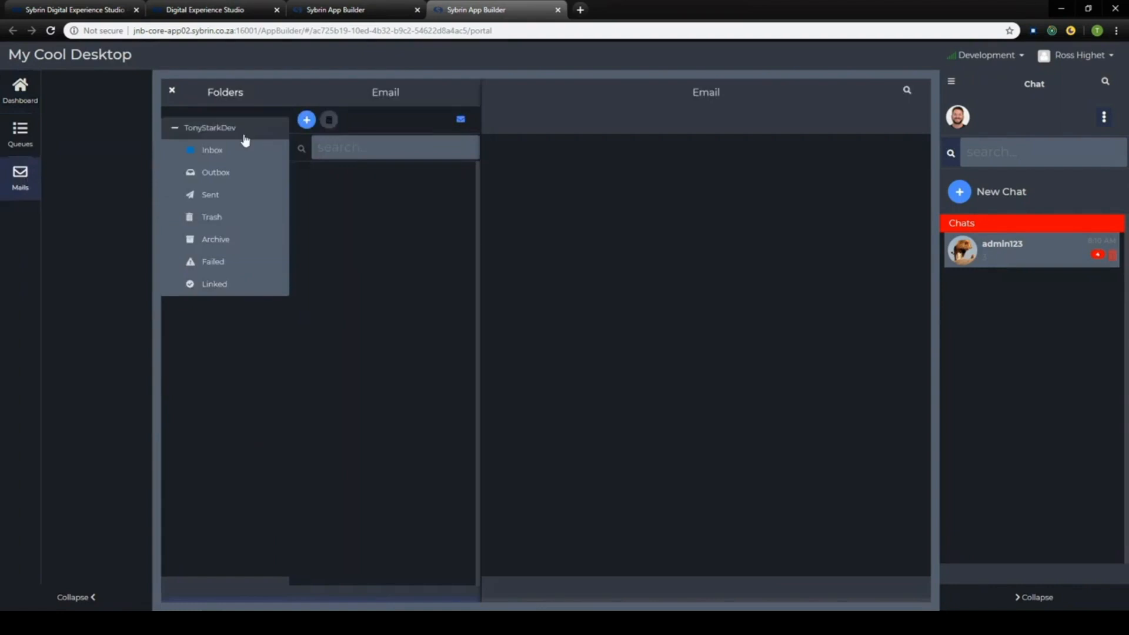
left_click(245, 147)
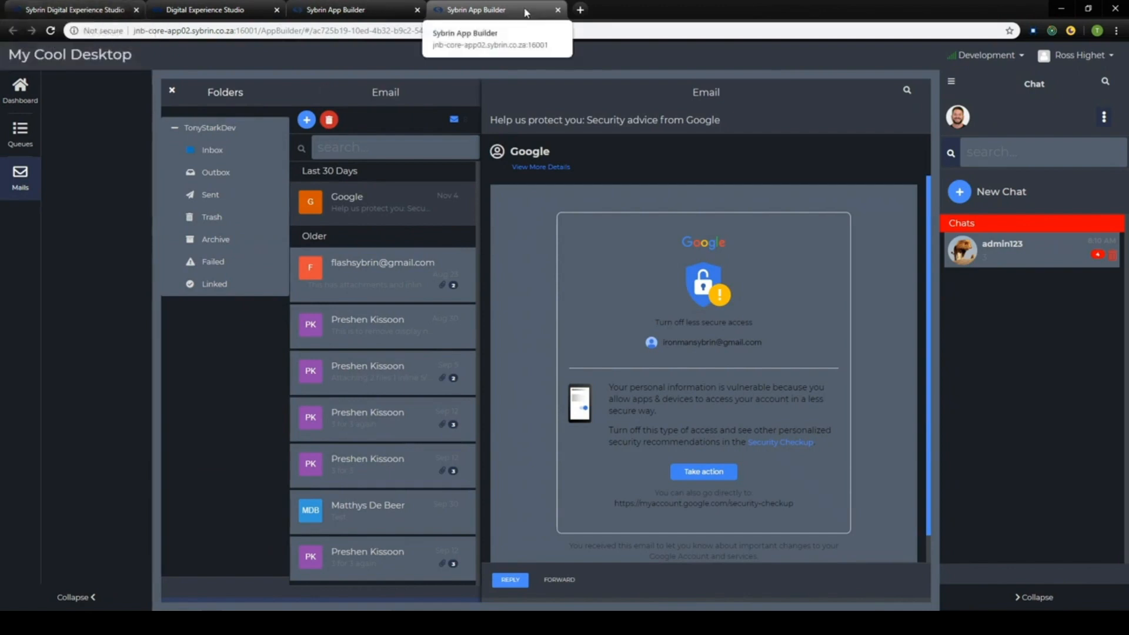
- Close the running app, the App Builder and the Desktop Additional theme, returning to the Solution Explorer
left_click(558, 9)
left_click(417, 10)
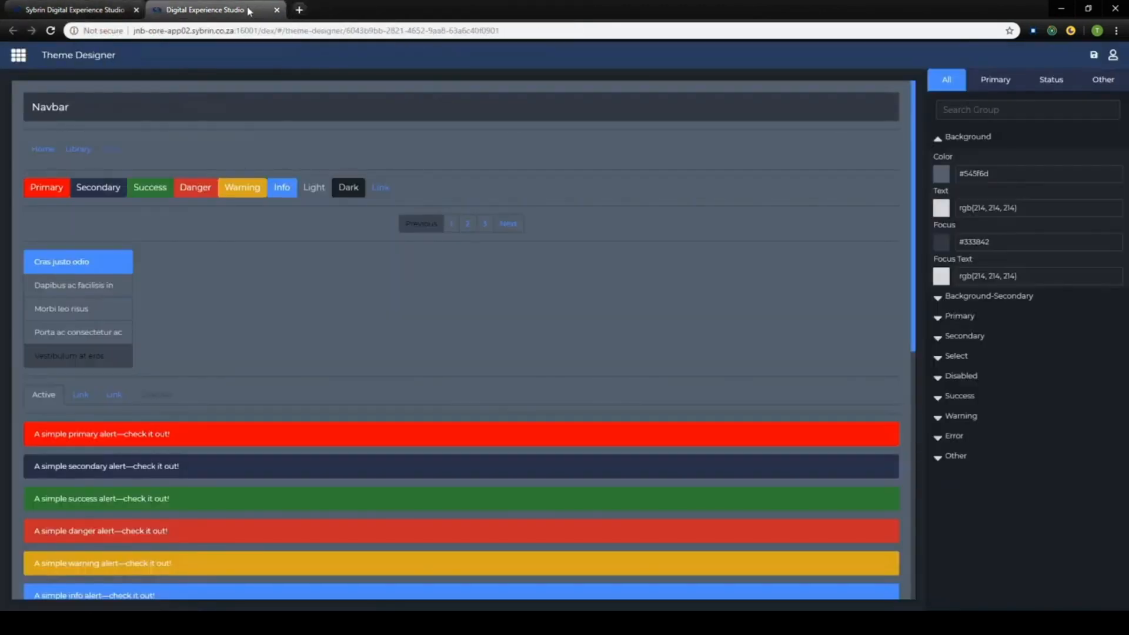
left_click(276, 9)
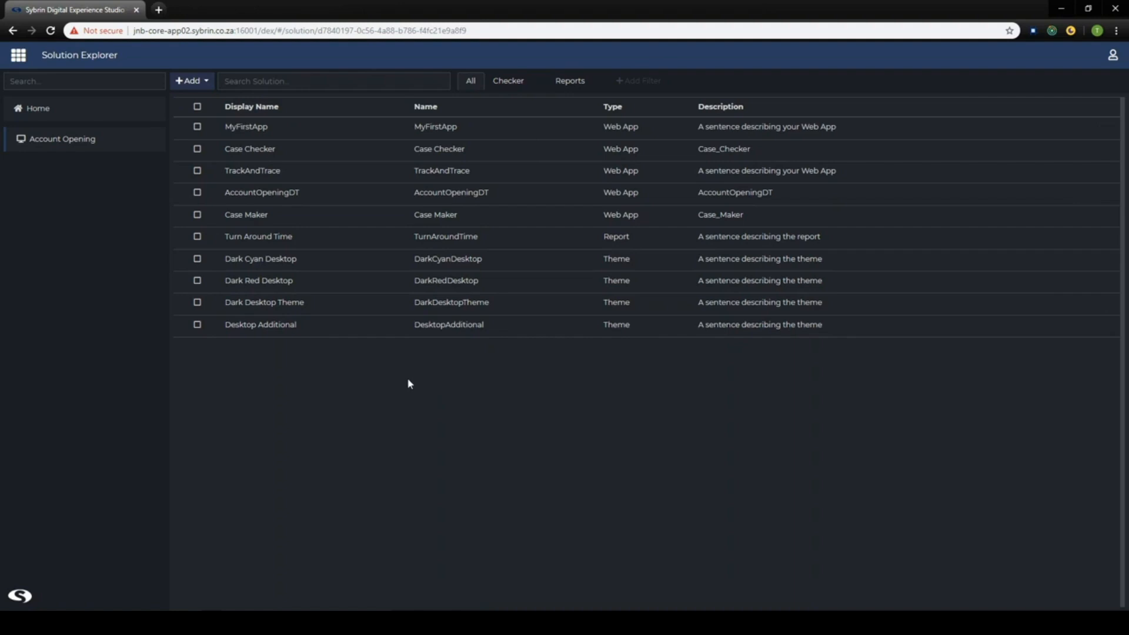
- Open the Dark Desktop Theme, toggle the Theme Designer's own interface to light, and expand the Background-Secondary and Secondary colour groups
double_click(271, 305)
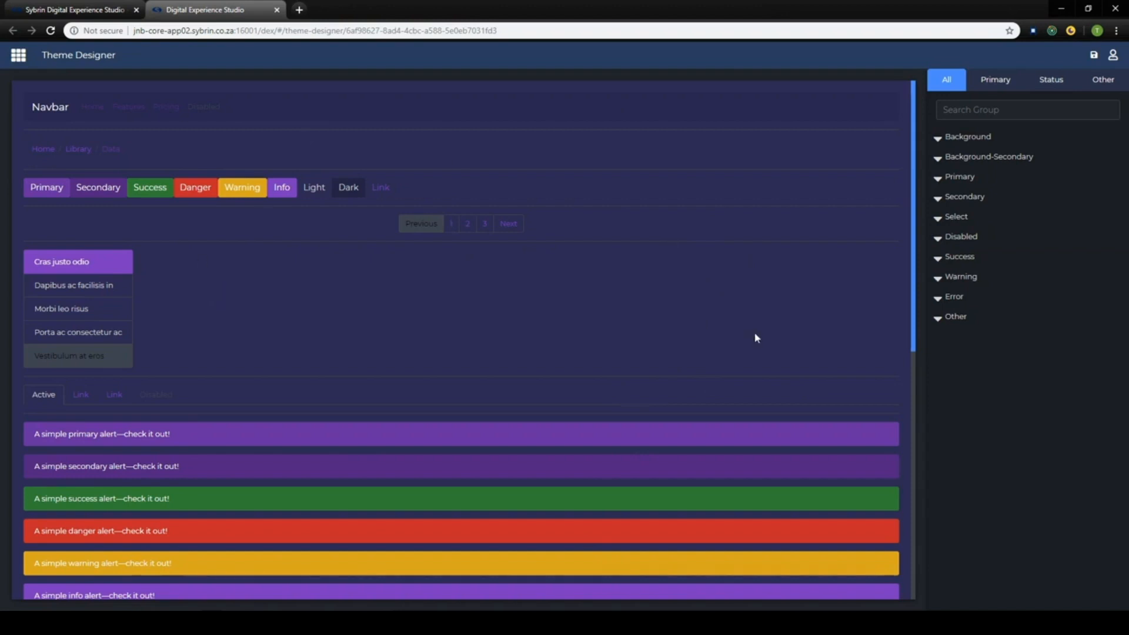
left_click(1113, 57)
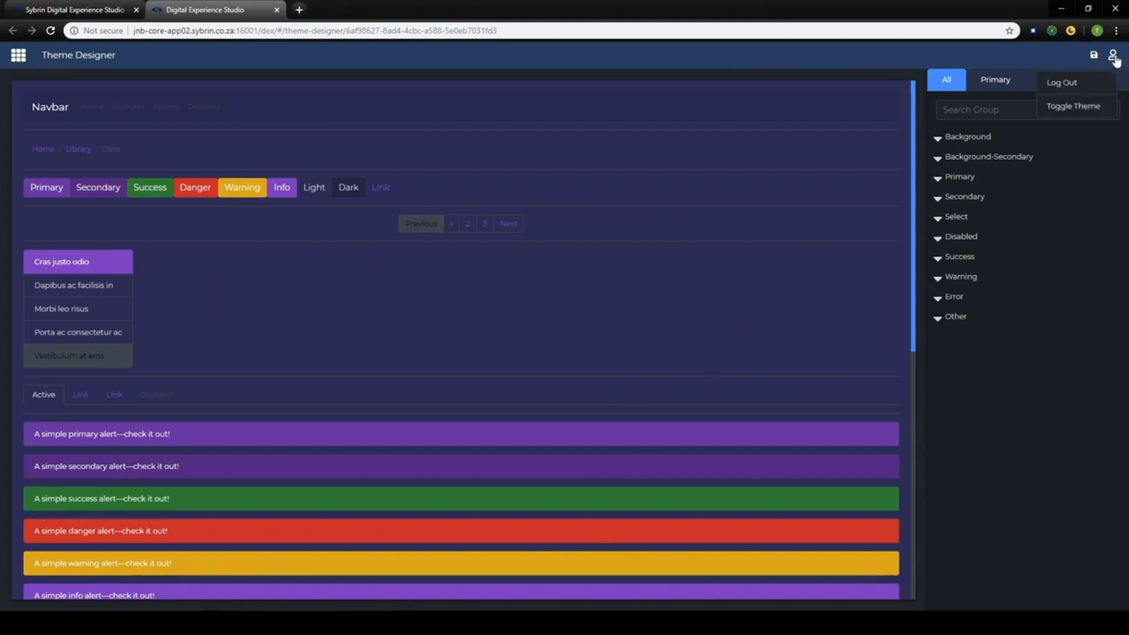
left_click(1069, 108)
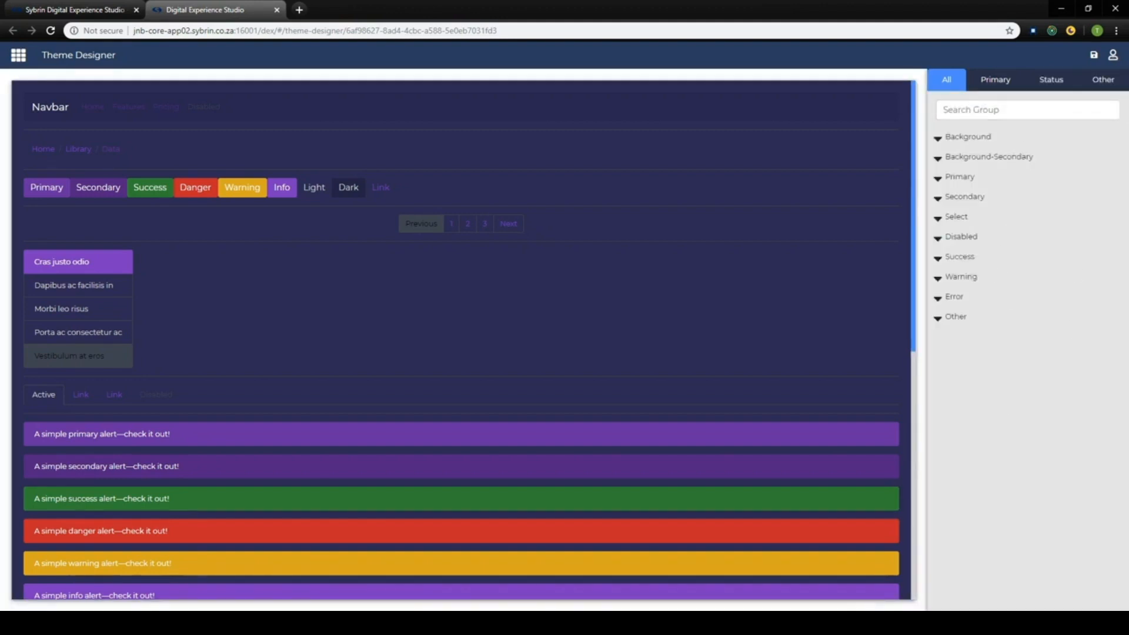
left_click(990, 161)
left_click(946, 341)
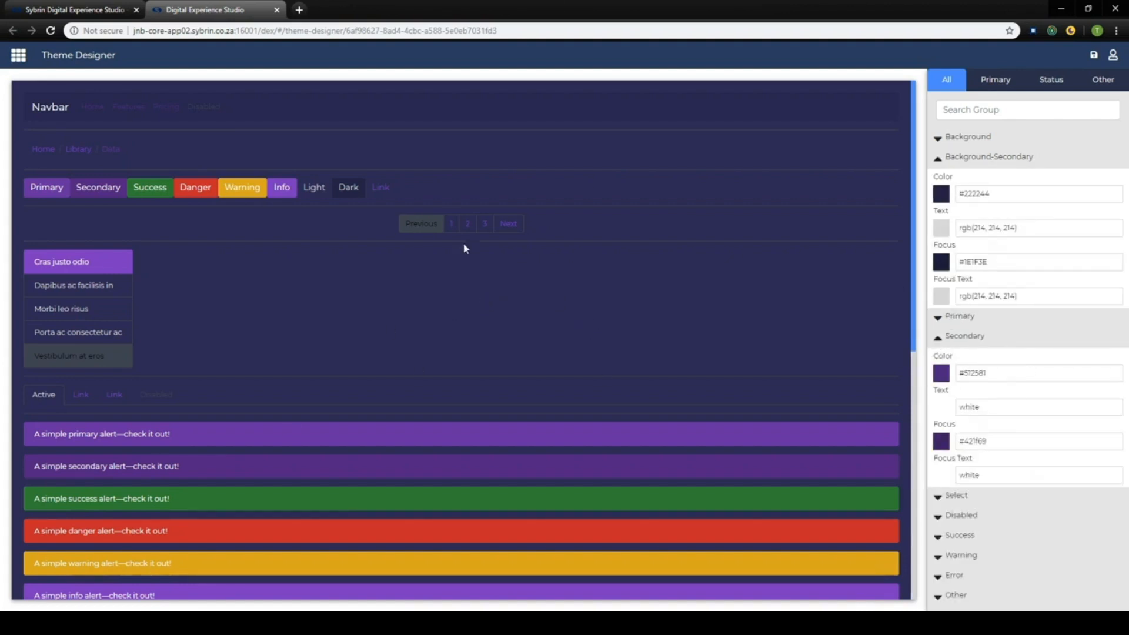
- Open the AccountOpeningDT web app in the App Builder and try the Red and Orange interface themes before choosing Purple
left_click(116, 10)
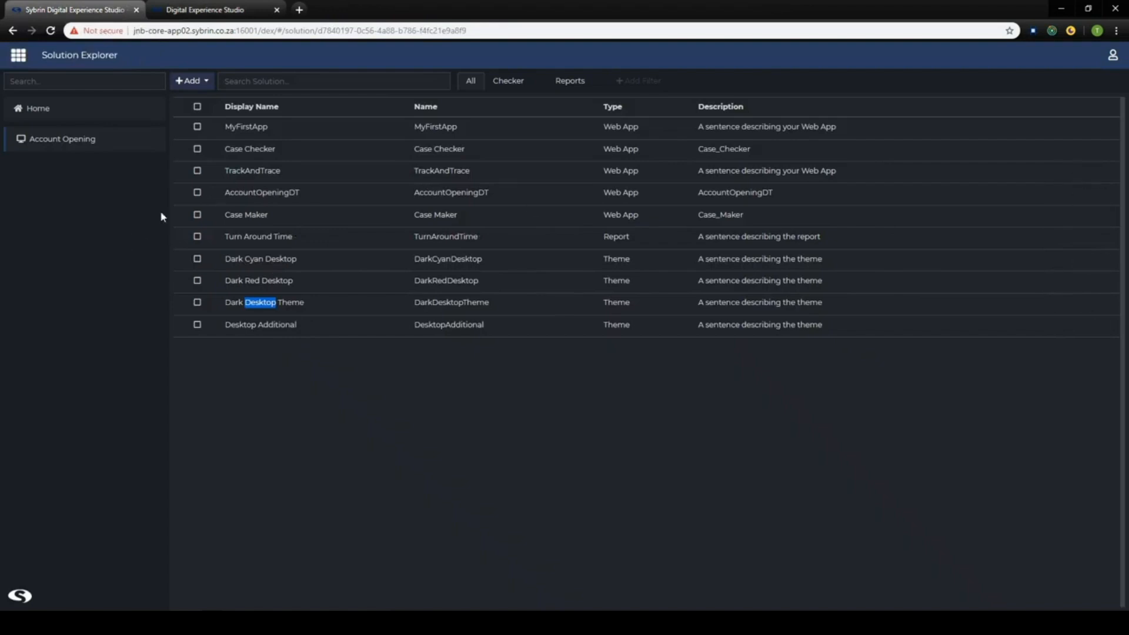
left_click(288, 199)
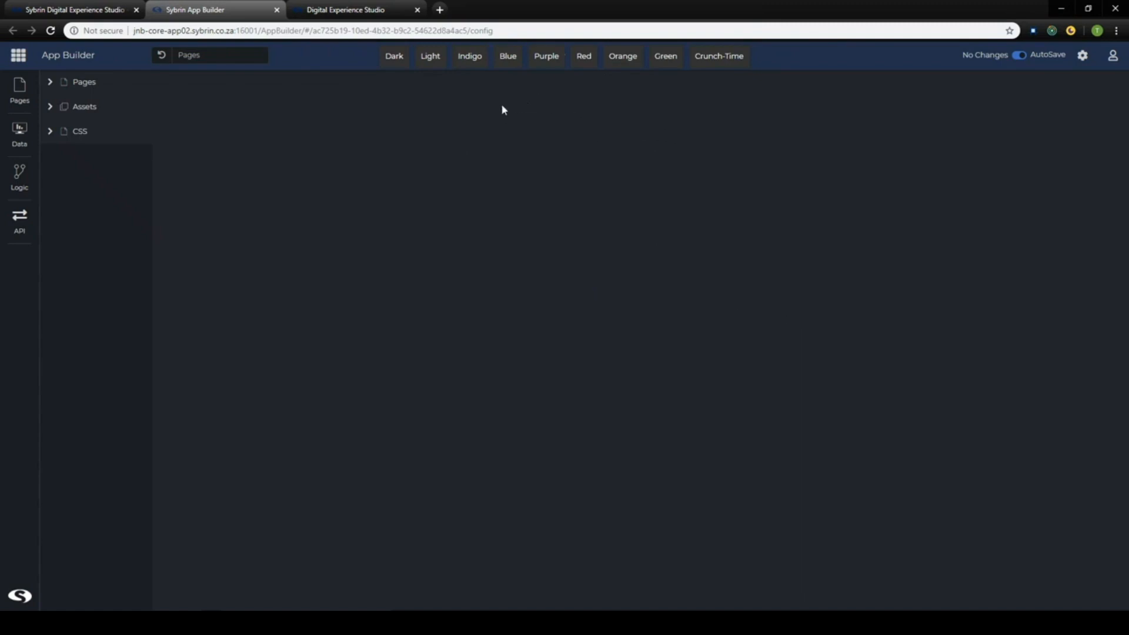
left_click(585, 58)
left_click(606, 64)
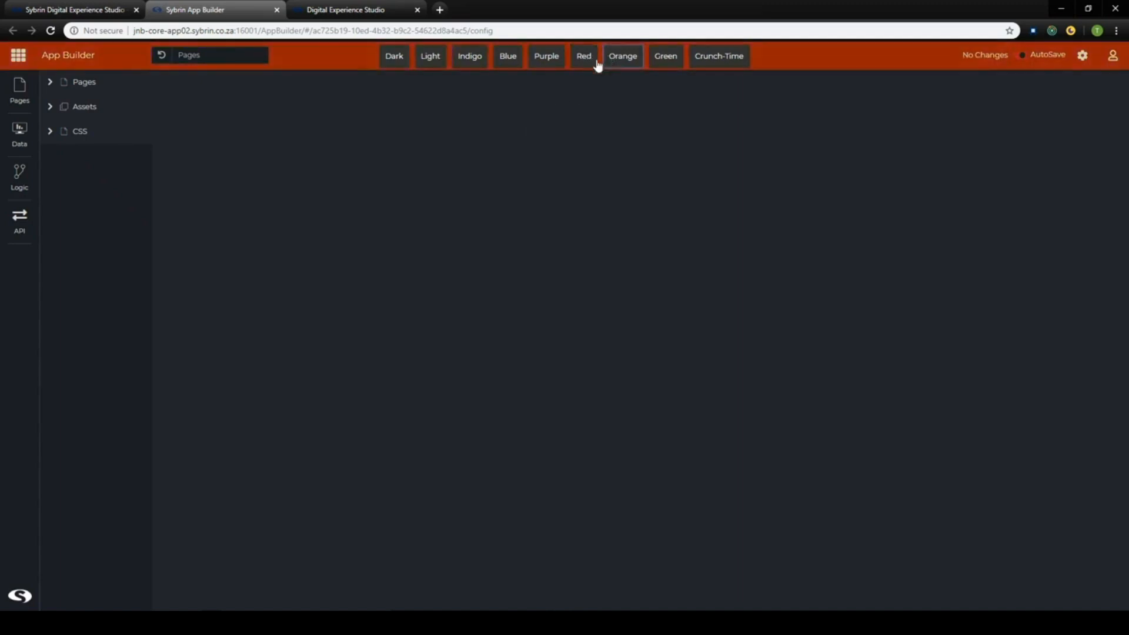
left_click(560, 63)
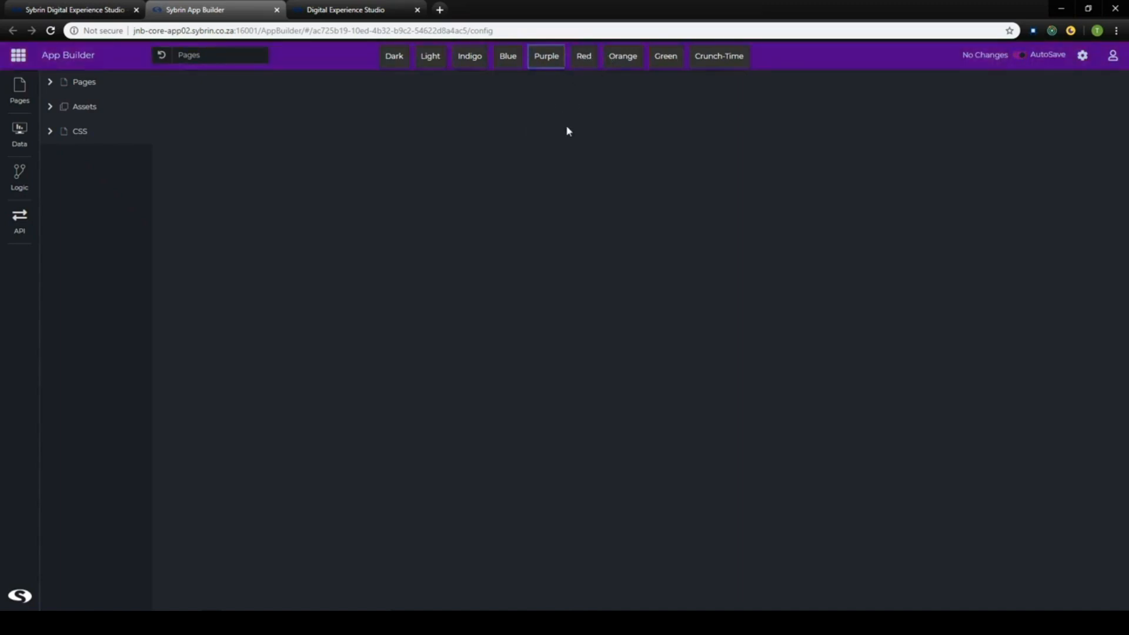
- Open the app's Case Opening page and examine the Purple interface theme across its widget list and page properties
left_click(102, 93)
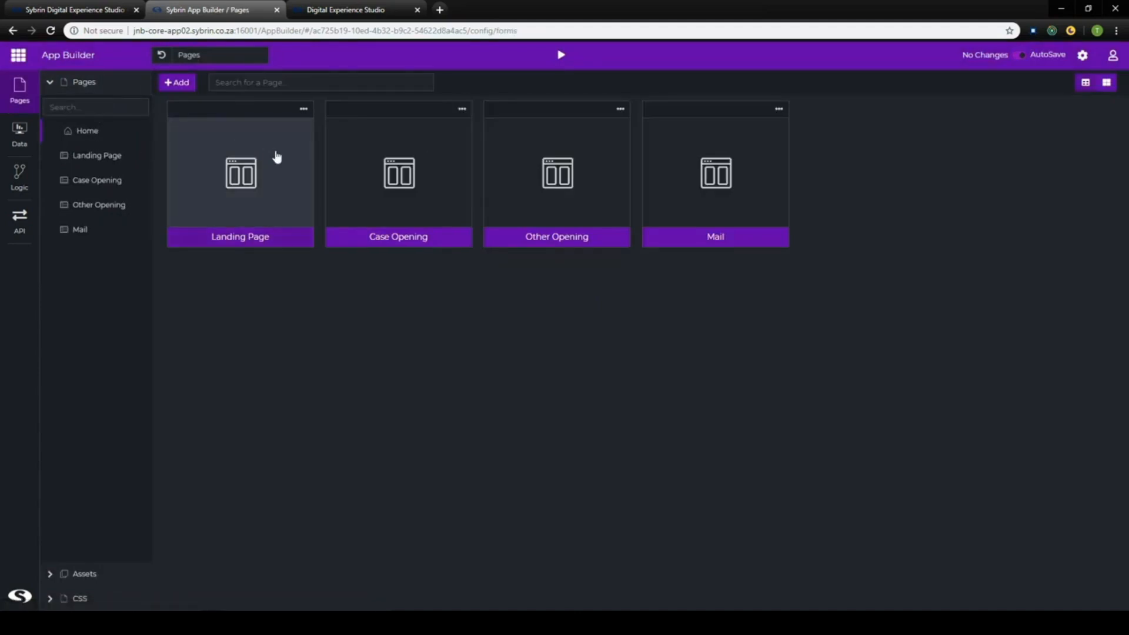
left_click(404, 201)
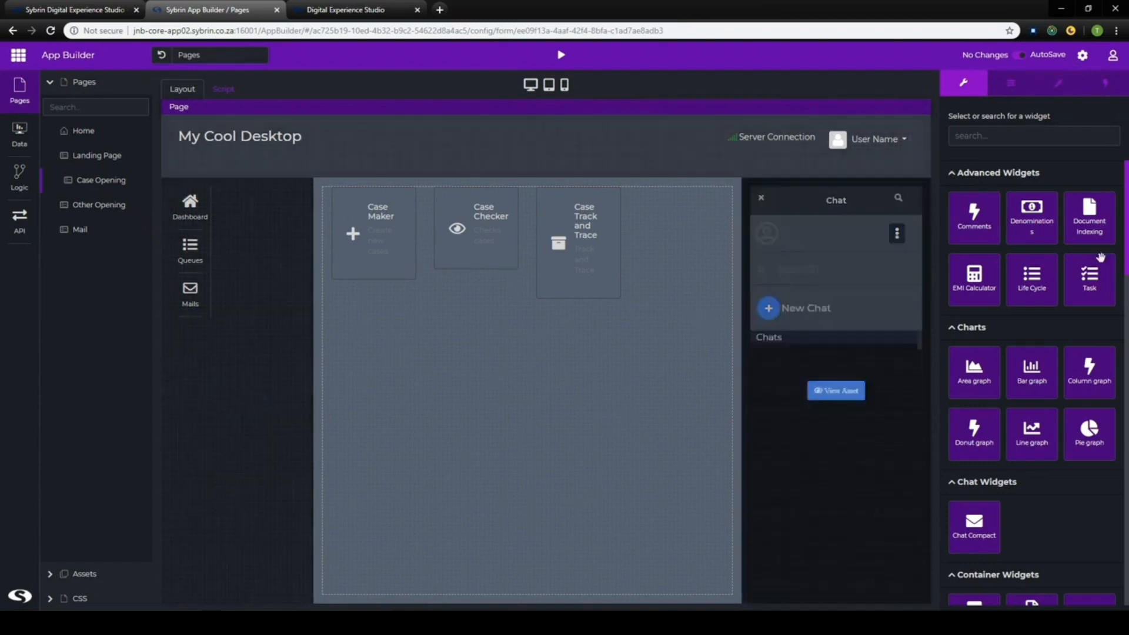
left_click(1012, 93)
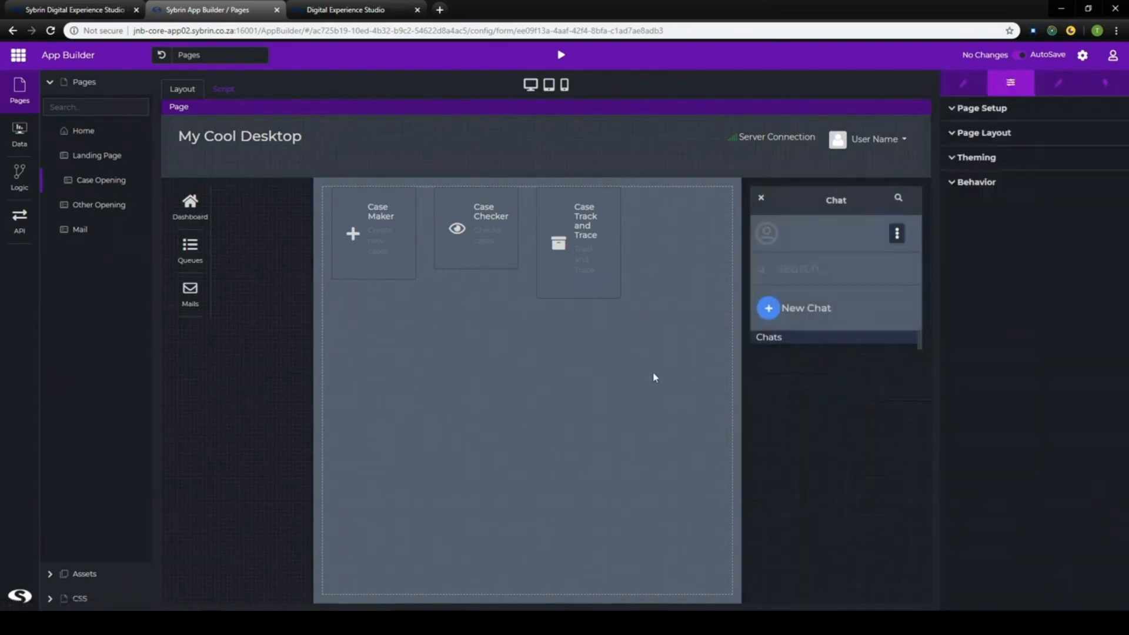
left_click(998, 160)
left_click(967, 88)
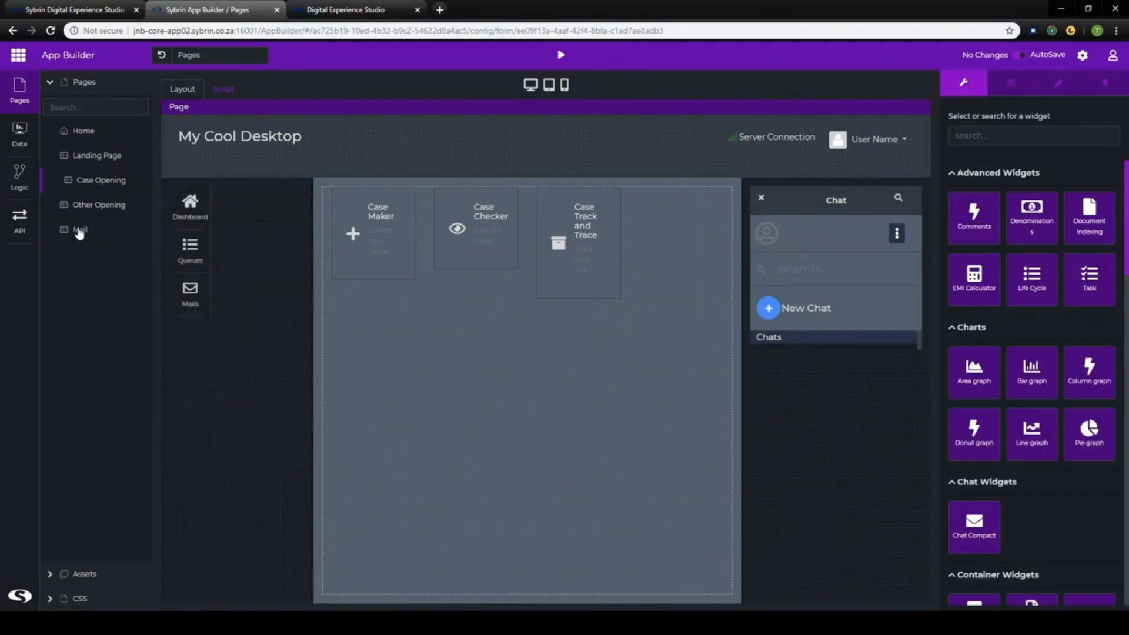
- Select the MailBoxLarge widget on the Mail page and add a button item to its command buttons
left_click(80, 229)
left_click(567, 254)
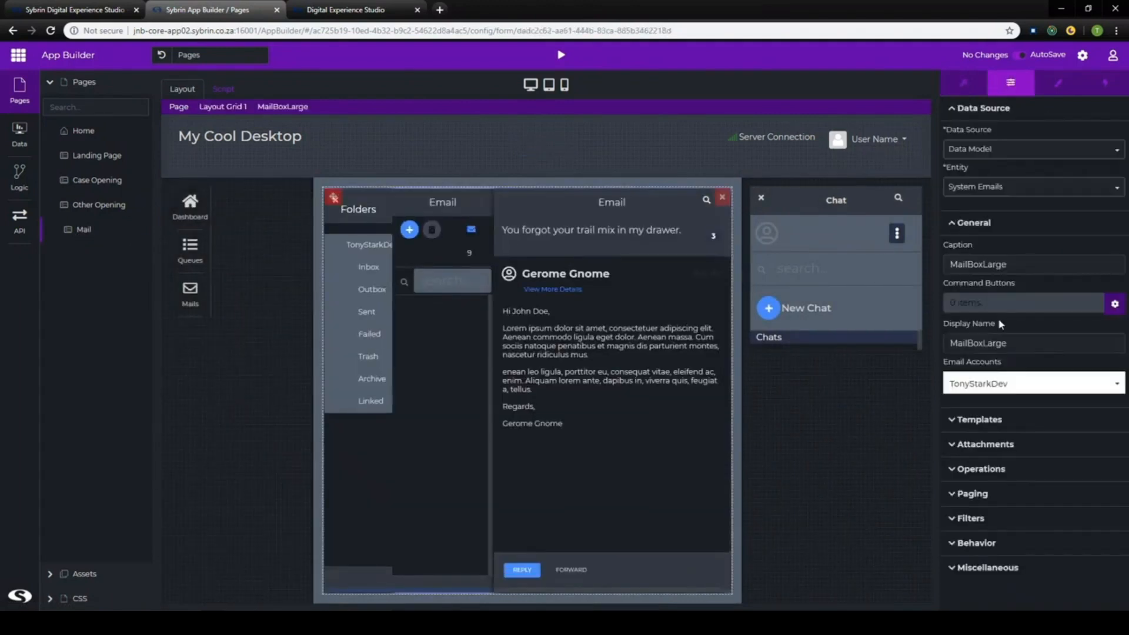
left_click(1112, 306)
left_click(439, 160)
left_click(431, 185)
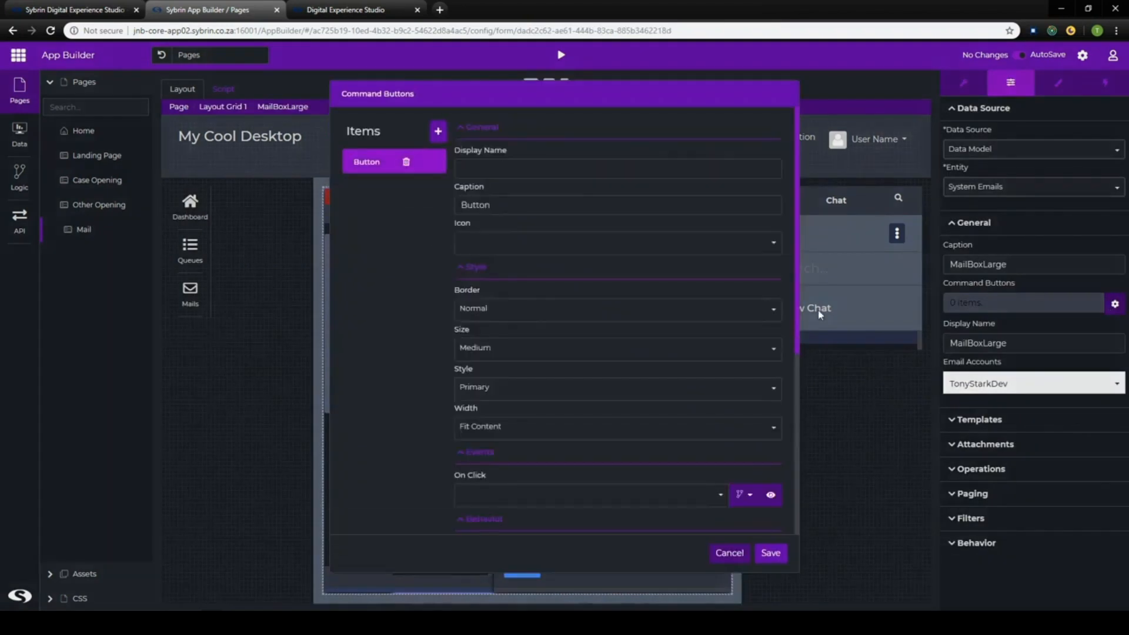
scroll(713, 285, "down", 5)
scroll(653, 288, "up", 5)
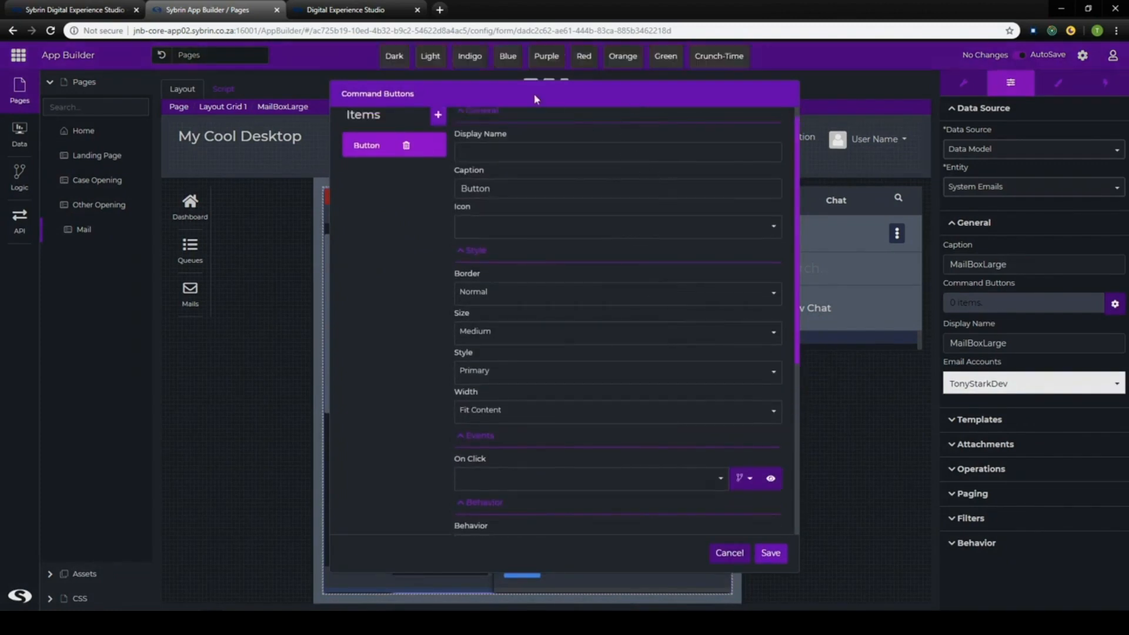
- Cycle the App Builder interface through the Blue, Red and Orange themes and set it back to Blue
left_click(507, 57)
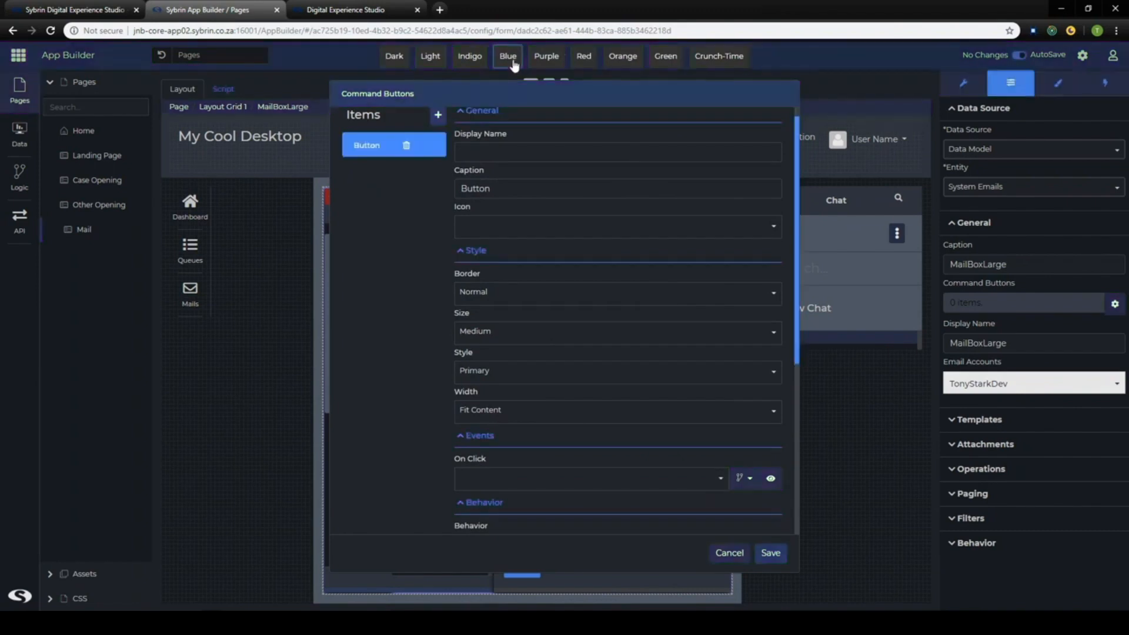
left_click(582, 57)
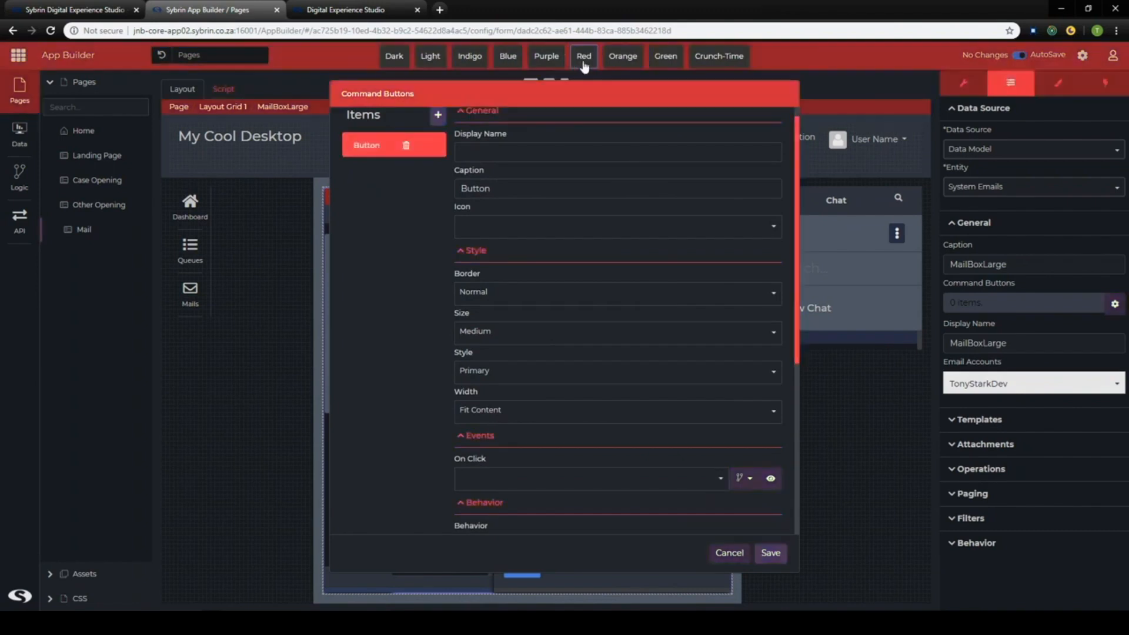
left_click(621, 57)
left_click(508, 57)
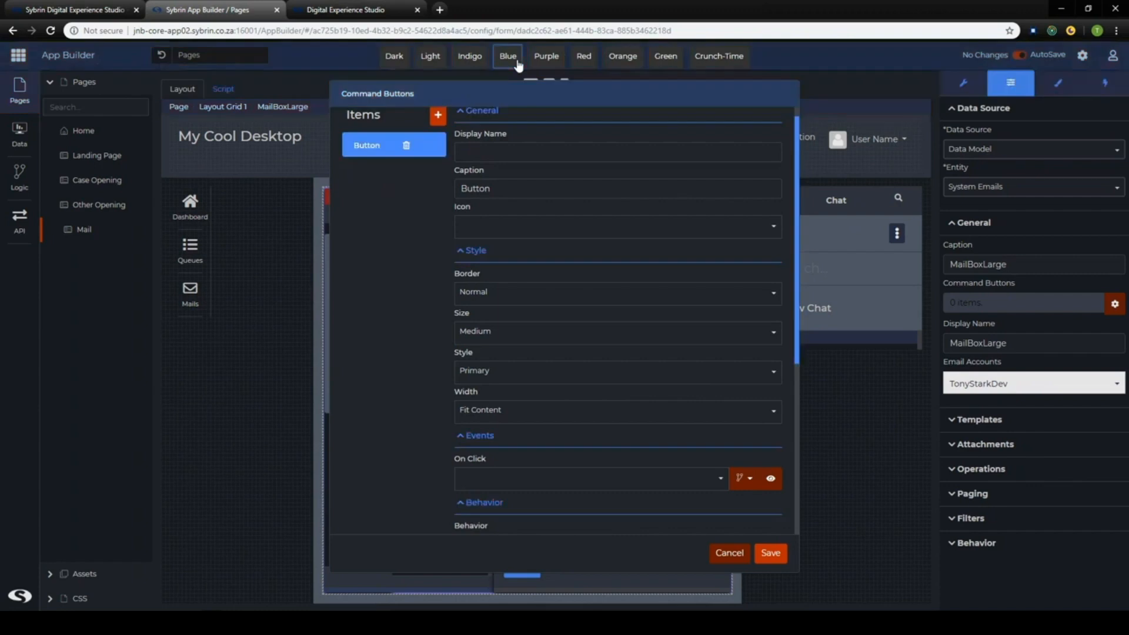